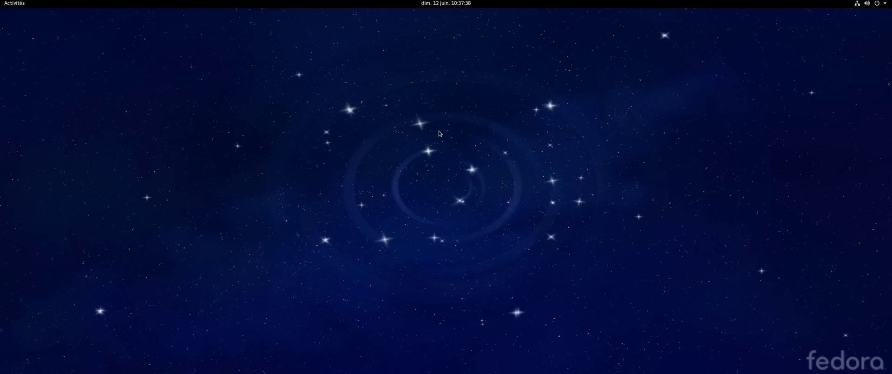
# Set the desktop background to the turquoise waterfall landscape from the supplied wallpapers and close the background settings
pyautogui.rightClick(439, 133)
pyautogui.click(446, 148)
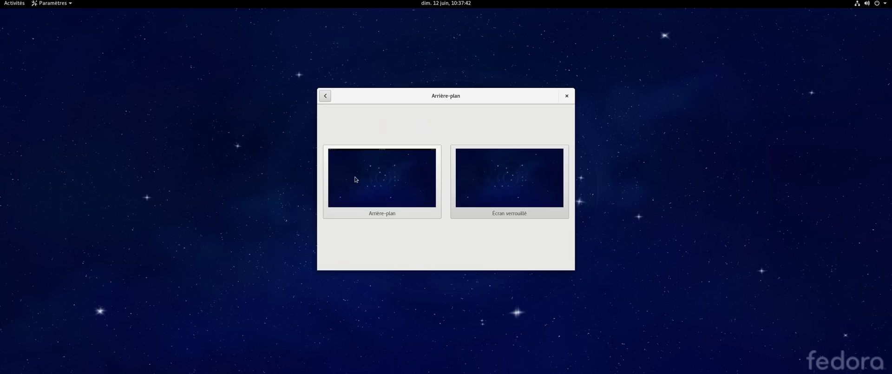
pyautogui.click(385, 179)
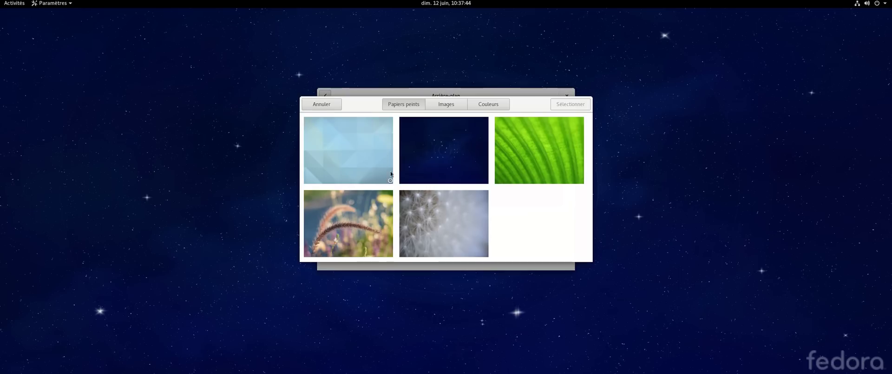
pyautogui.click(371, 158)
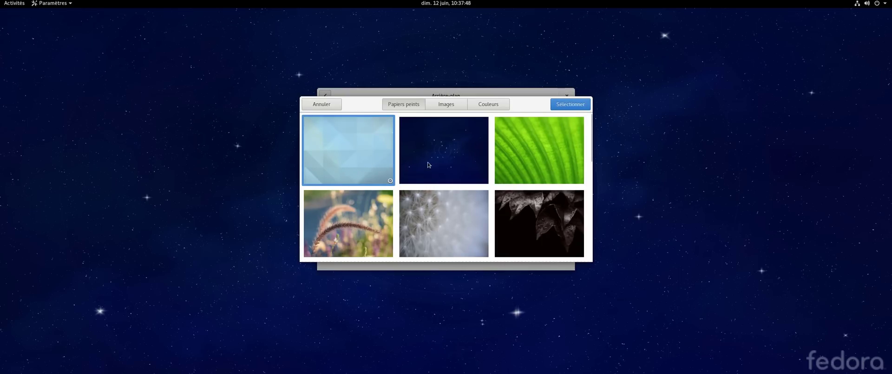
pyautogui.scroll(-5, 429, 164)
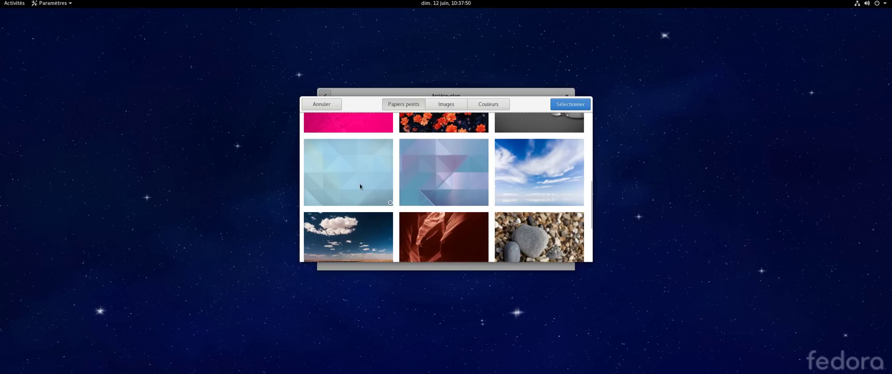
pyautogui.scroll(-3, 367, 182)
pyautogui.click(525, 228)
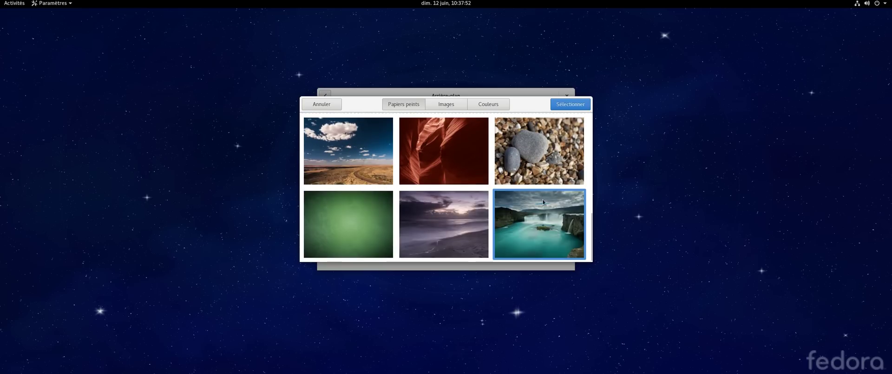
pyautogui.click(558, 105)
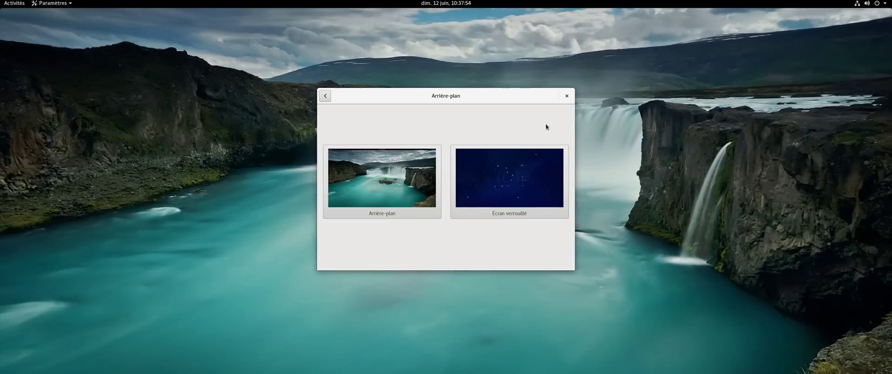
pyautogui.click(567, 96)
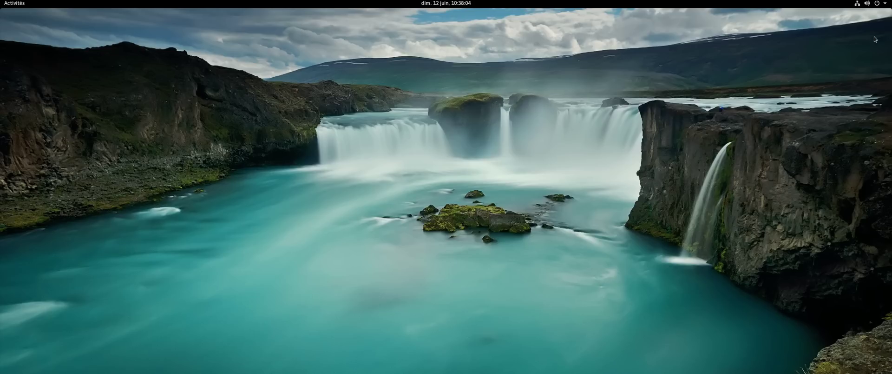
# Check the installed Fedora version in the system settings' details overview and close the settings
pyautogui.click(886, 5)
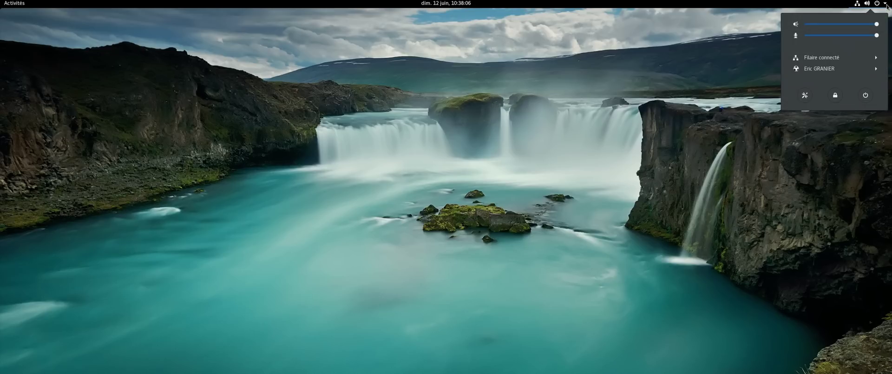
pyautogui.click(808, 95)
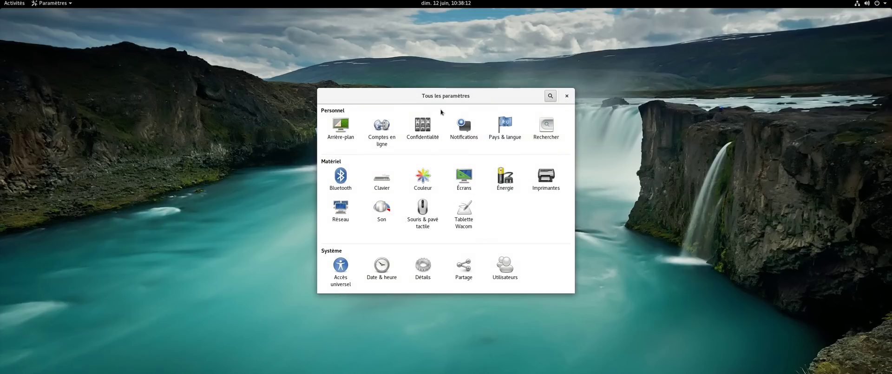
pyautogui.moveTo(447, 97); pyautogui.dragTo(430, 90)
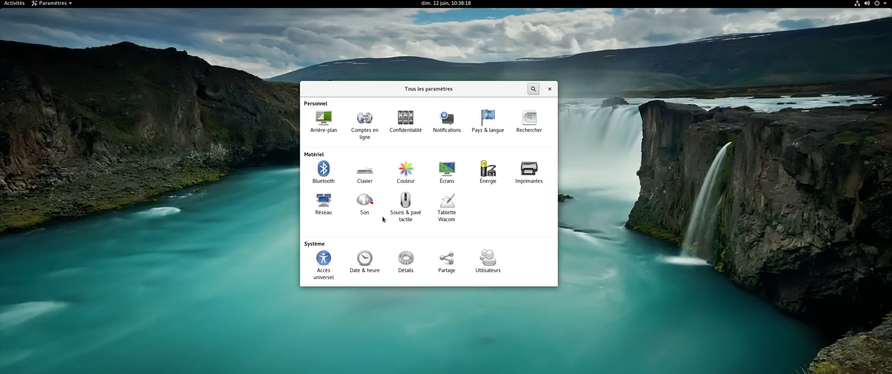
pyautogui.click(408, 266)
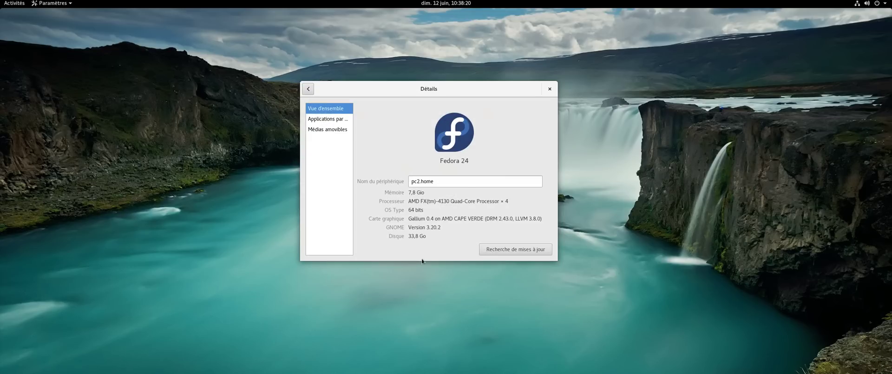
pyautogui.moveTo(475, 160); pyautogui.dragTo(426, 172)
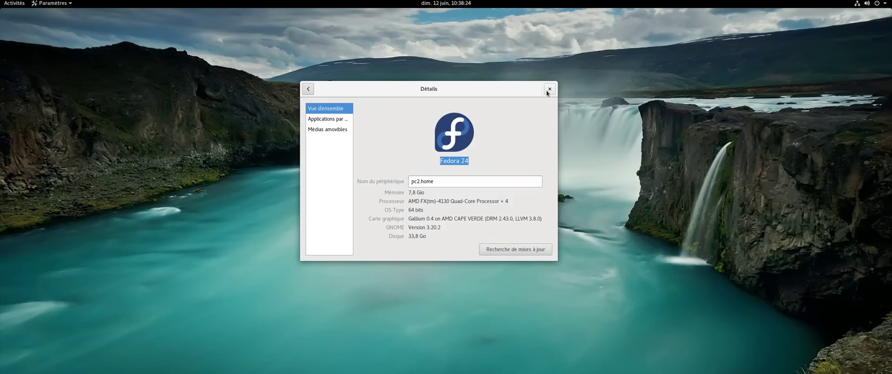
pyautogui.click(549, 89)
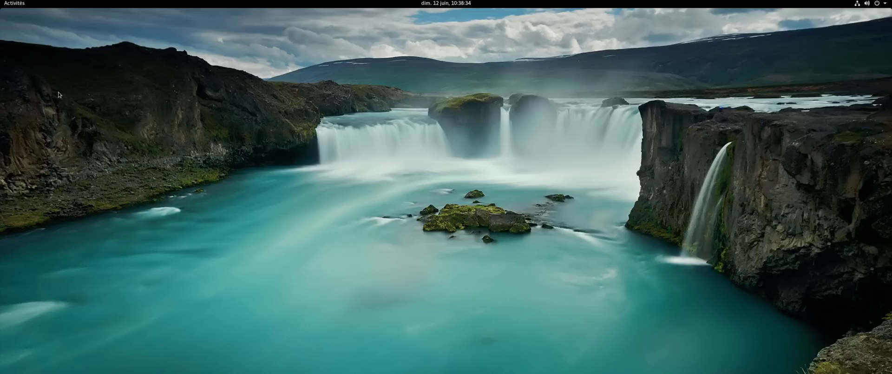
pyautogui.moveTo(1, 0)
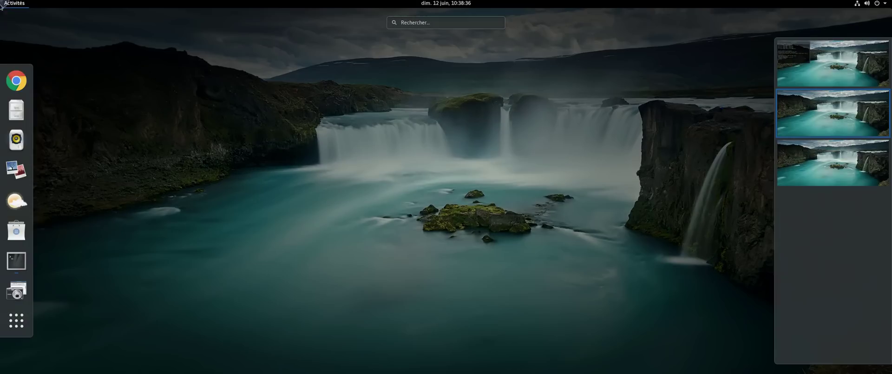
pyautogui.click(16, 255)
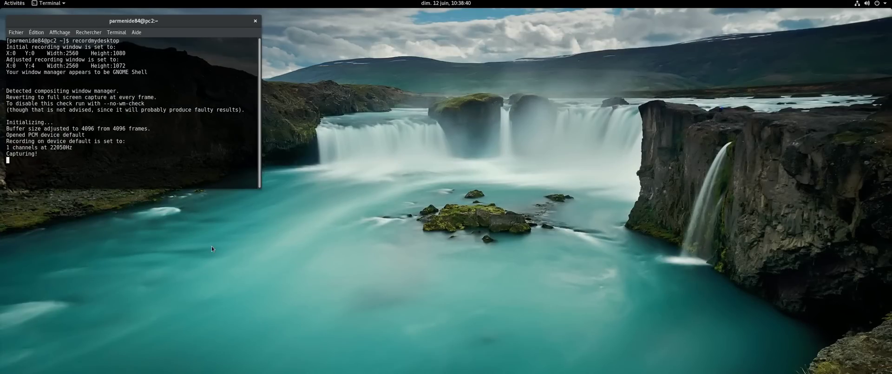
pyautogui.moveTo(1, 1)
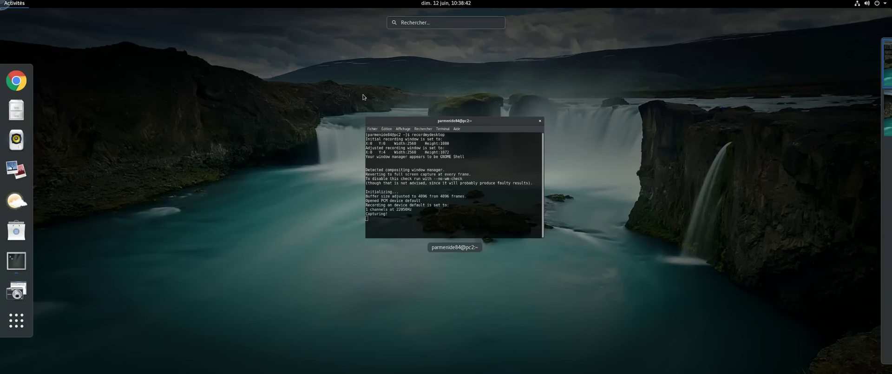
pyautogui.click(847, 74)
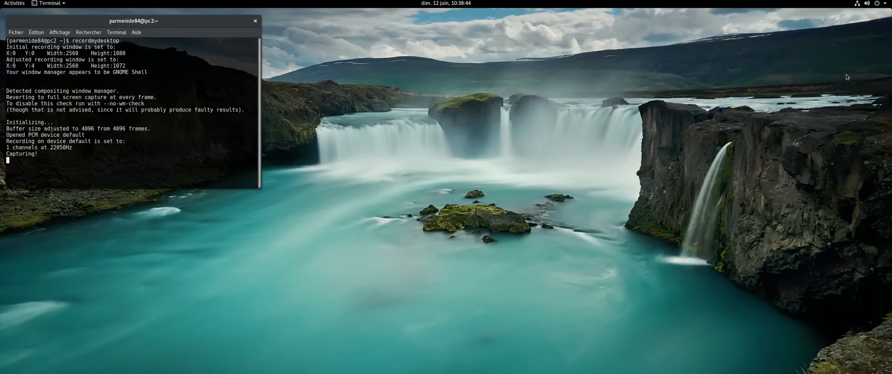
pyautogui.moveTo(0, 0)
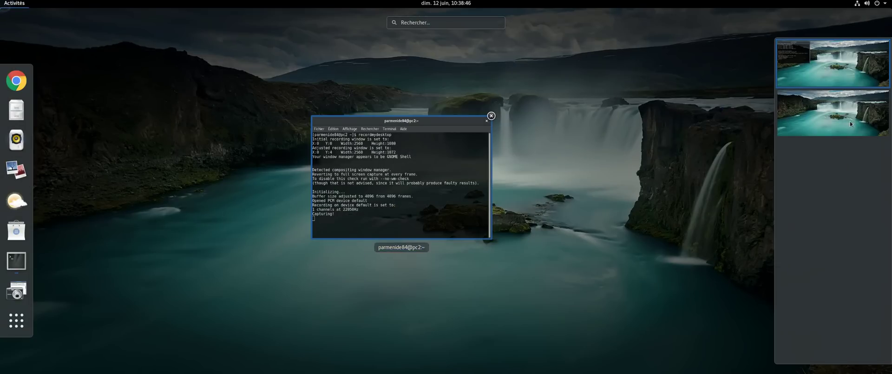
pyautogui.click(833, 113)
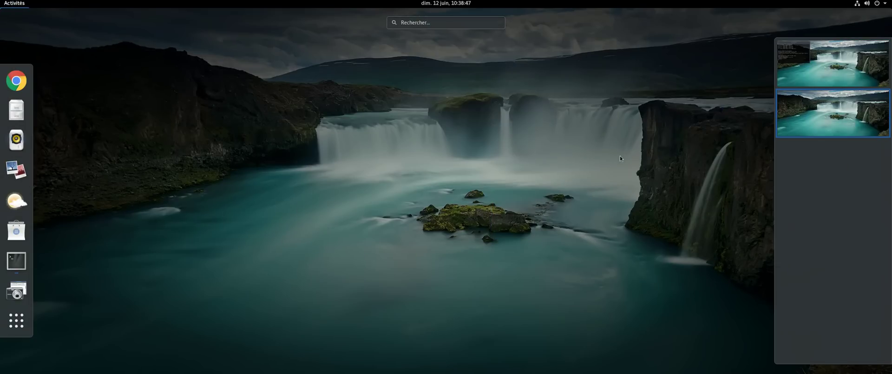
# Launch Google Chrome, load the bookmarked United RPMS site and open its instructions for enabling the repository
pyautogui.moveTo(0, 1)
pyautogui.click(16, 80)
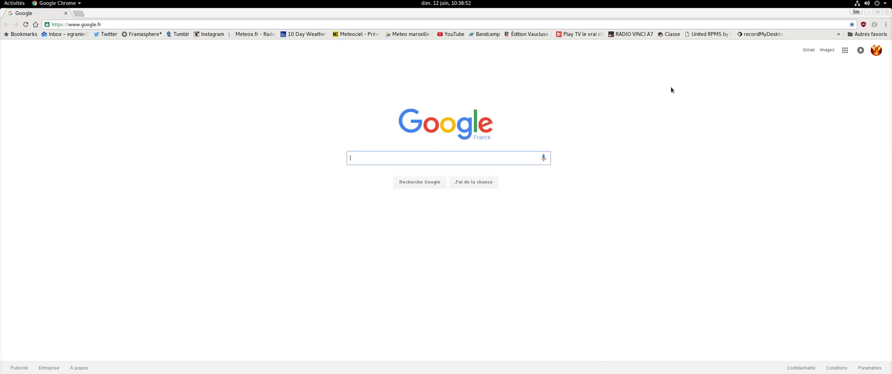
pyautogui.click(719, 35)
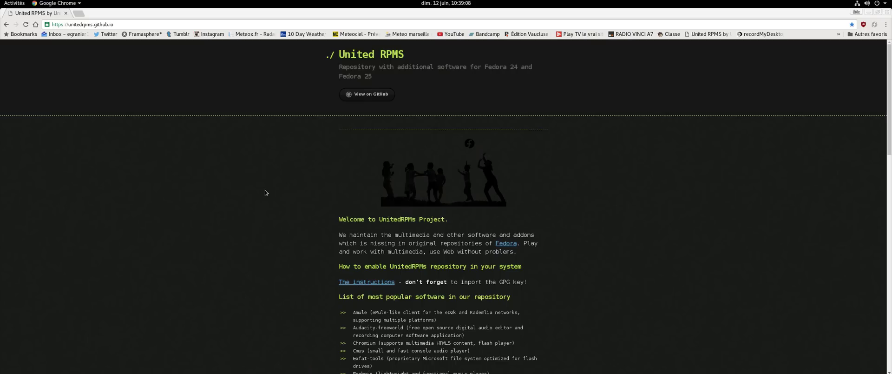
pyautogui.scroll(-1, 307, 233)
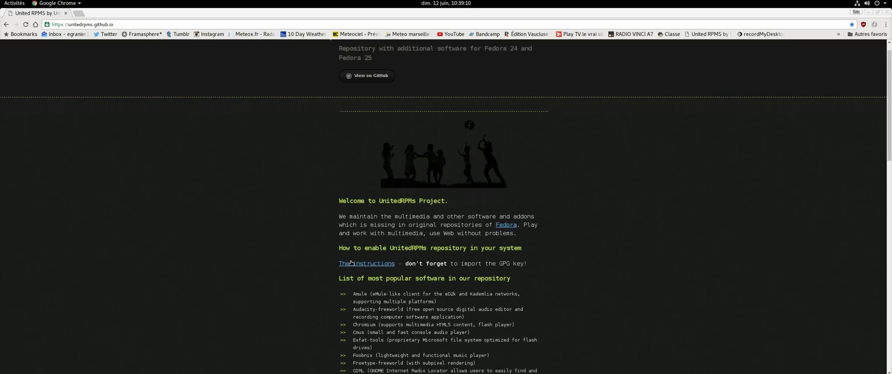
pyautogui.click(351, 263)
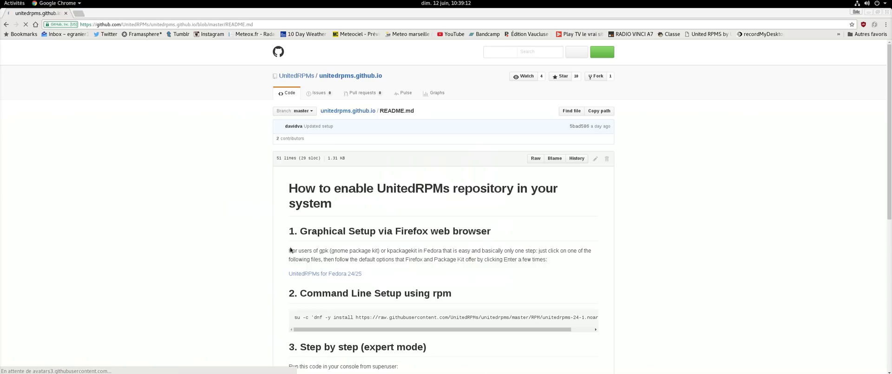
# Copy the full dnf install command for unitedrpms-24-1.noarch.rpm from the "Command Line Setup using rpm" section
pyautogui.scroll(-2, 257, 240)
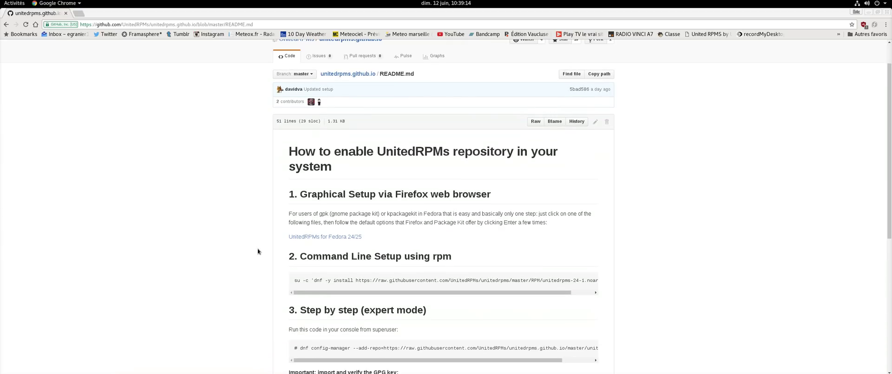
pyautogui.scroll(-2, 267, 239)
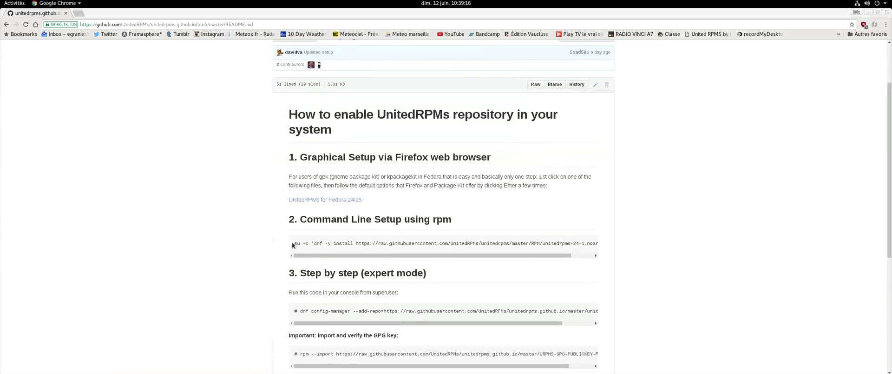
pyautogui.moveTo(298, 243); pyautogui.dragTo(519, 242)
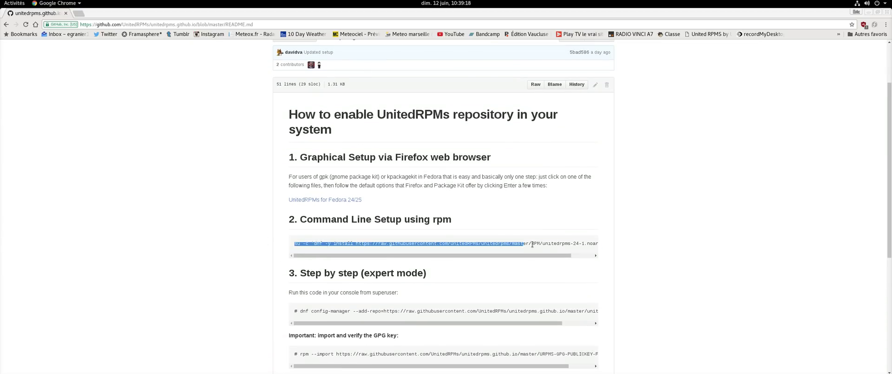
pyautogui.moveTo(595, 246); pyautogui.dragTo(608, 244)
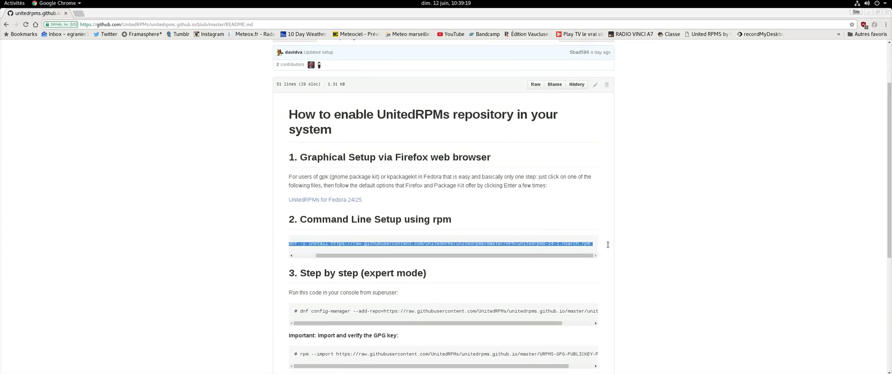
pyautogui.rightClick(547, 243)
pyautogui.click(558, 250)
pyautogui.click(491, 220)
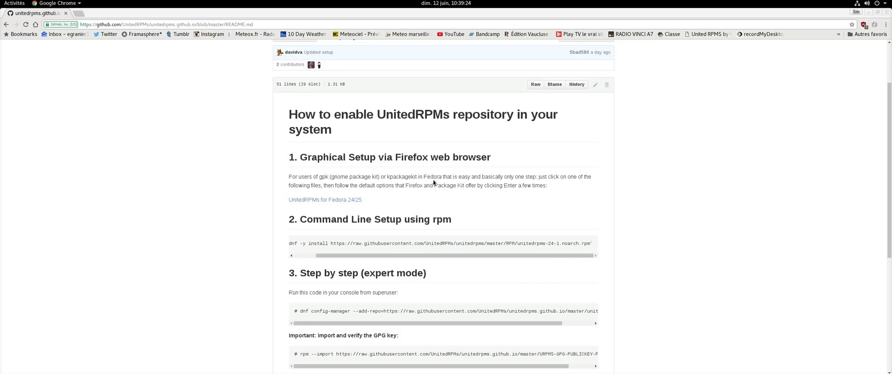
pyautogui.moveTo(1, 1)
pyautogui.click(16, 261)
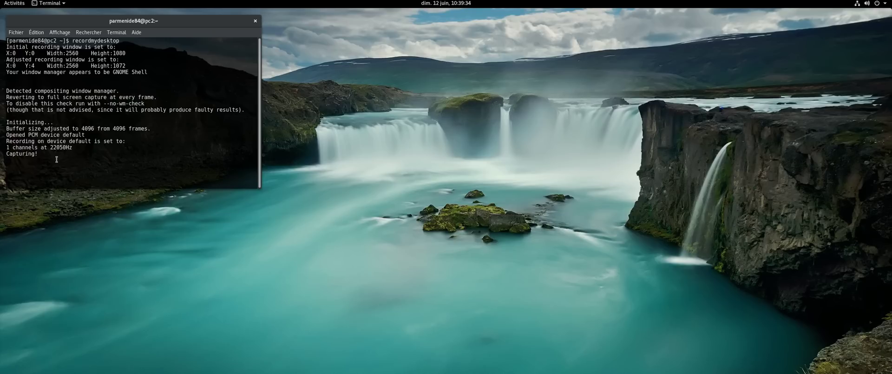
pyautogui.moveTo(1, 2)
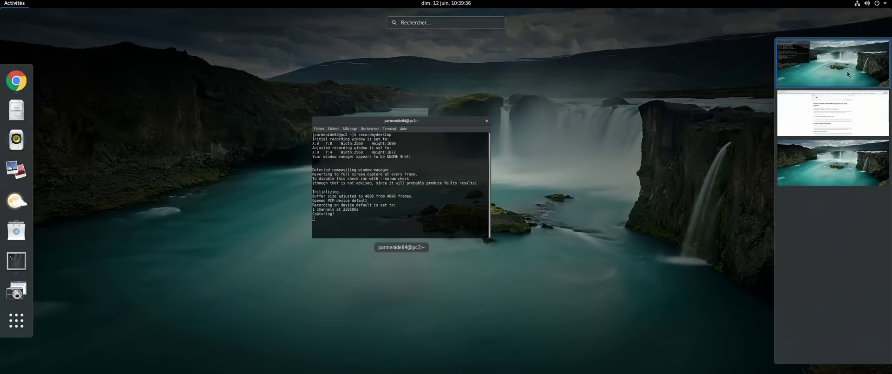
pyautogui.click(850, 105)
pyautogui.click(610, 180)
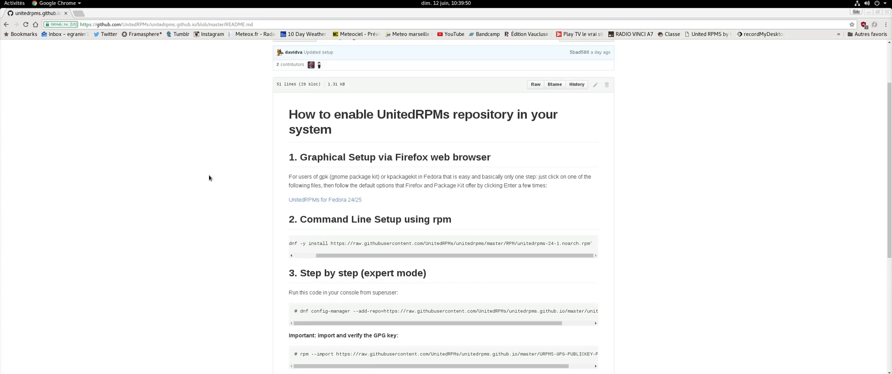
# Copy the dnf command for installing all GStreamer codecs from the end of the README, without the leading # sign
pyautogui.scroll(-5, 225, 203)
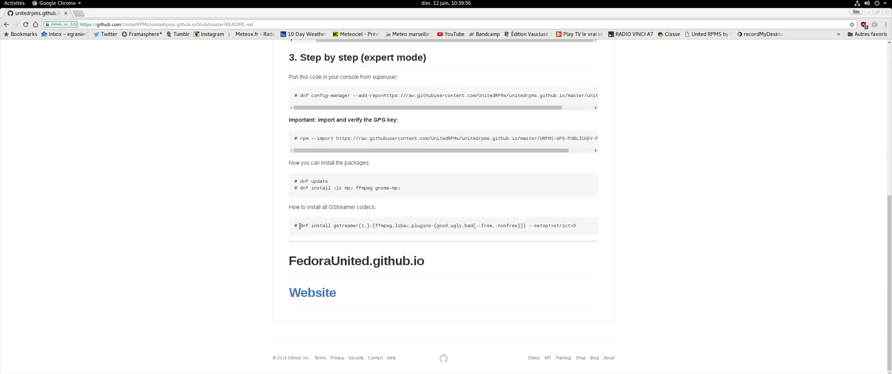
pyautogui.moveTo(299, 227); pyautogui.dragTo(294, 226)
pyautogui.moveTo(433, 216); pyautogui.dragTo(580, 229)
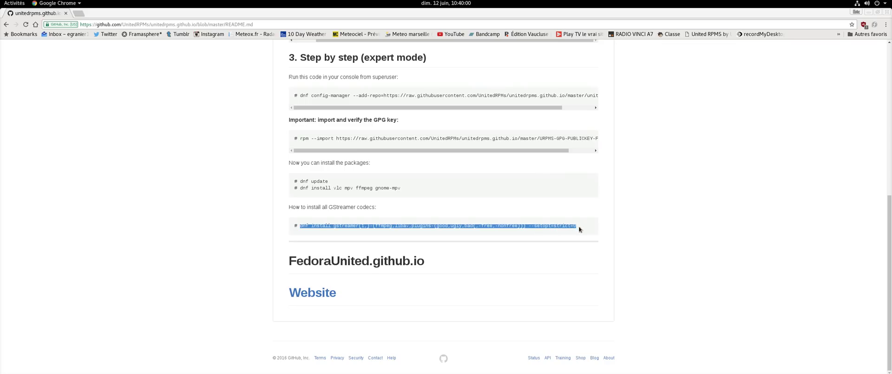
pyautogui.rightClick(403, 224)
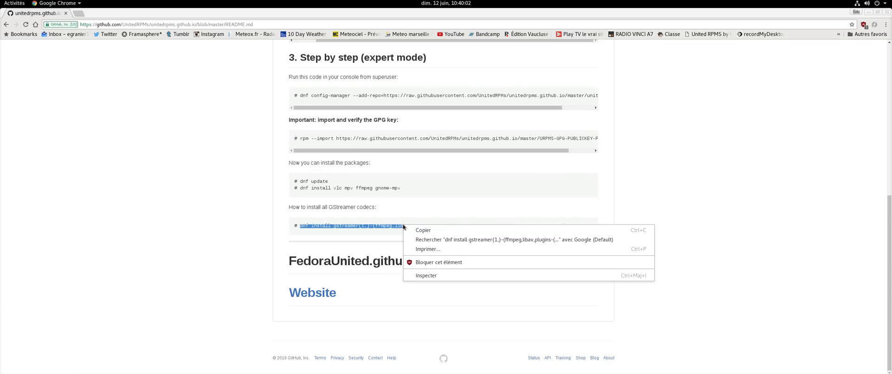
pyautogui.click(413, 227)
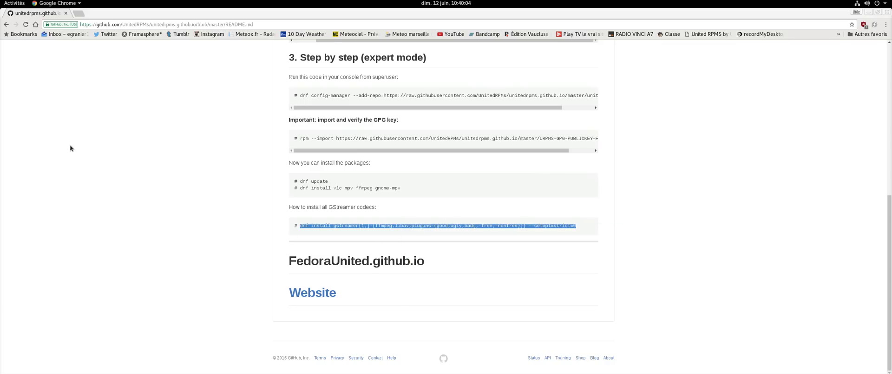
# Bring up the Terminal window on its workspace, and return to the Chrome workspace with the README
pyautogui.moveTo(0, 0)
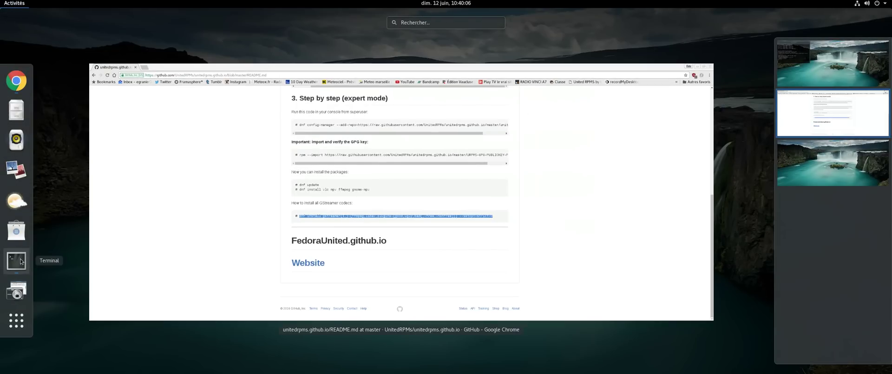
pyautogui.click(21, 262)
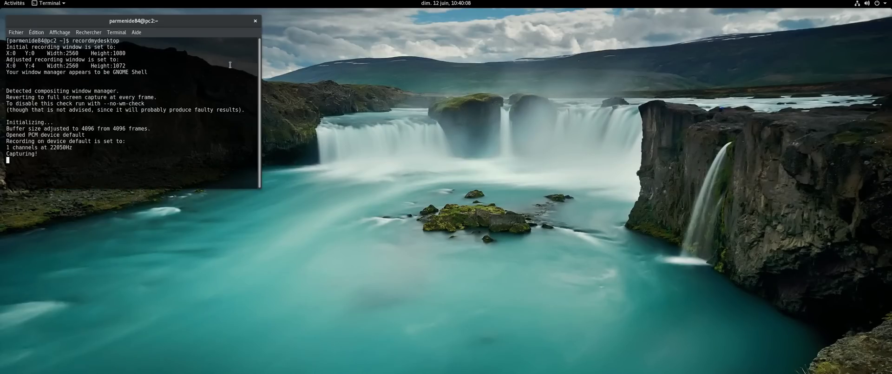
pyautogui.press('super')
pyautogui.press('super+Page_Down')
pyautogui.click(575, 224)
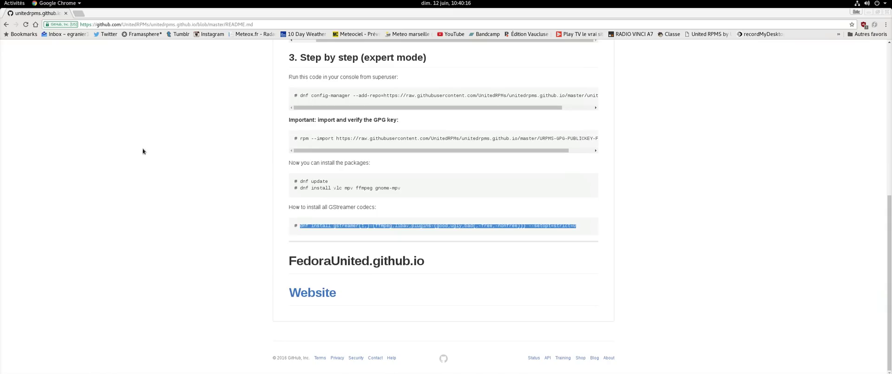
# Close the Chrome window showing the UnitedRPMs README
pyautogui.press('super')
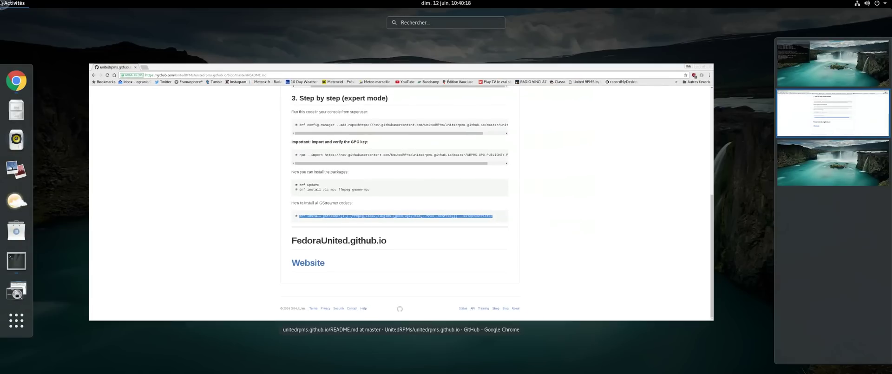
pyautogui.click(170, 139)
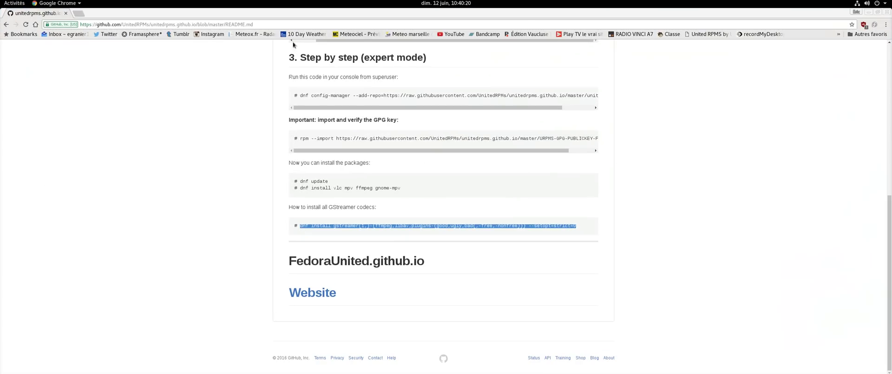
pyautogui.click(883, 14)
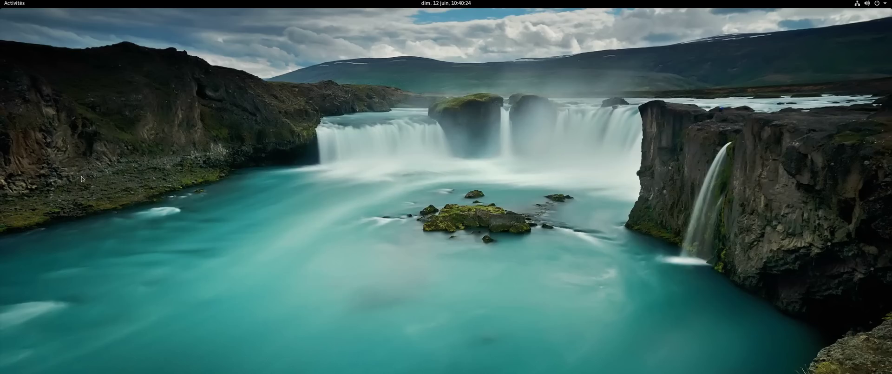
# Launch Firefox from the full application list
pyautogui.moveTo(0, 0)
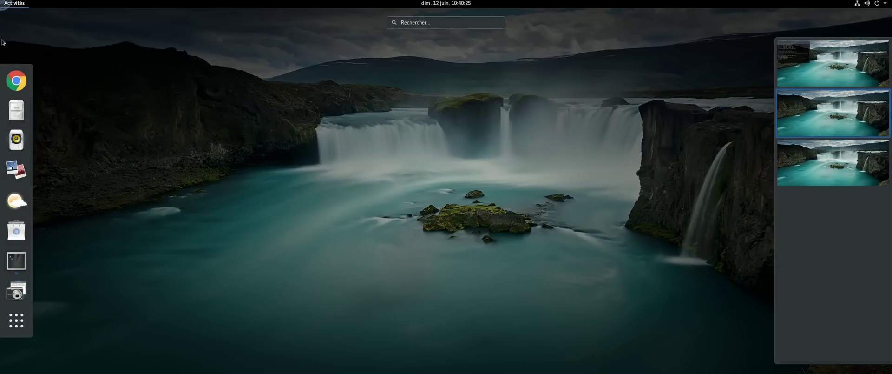
pyautogui.click(16, 320)
pyautogui.click(550, 154)
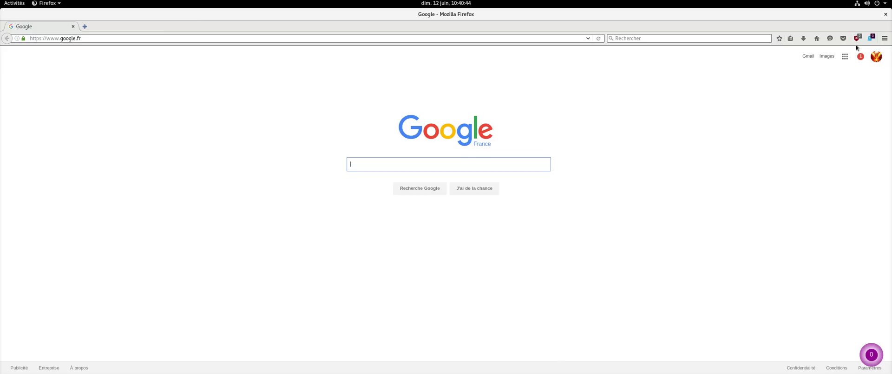
# Check the installed Firefox version in its About dialog and close the dialog
pyautogui.click(885, 38)
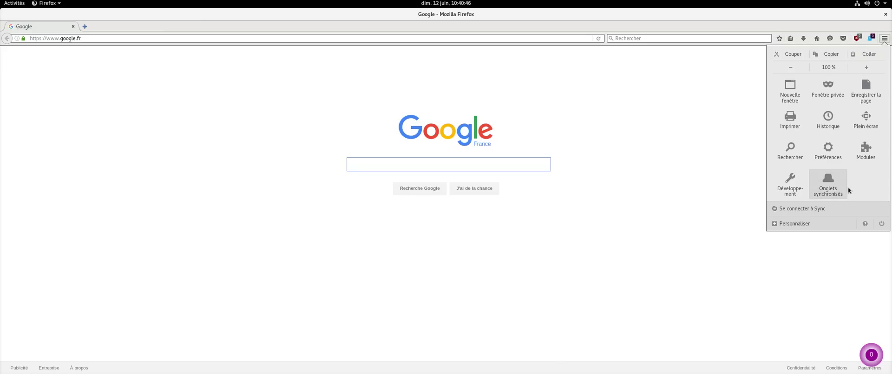
pyautogui.click(867, 223)
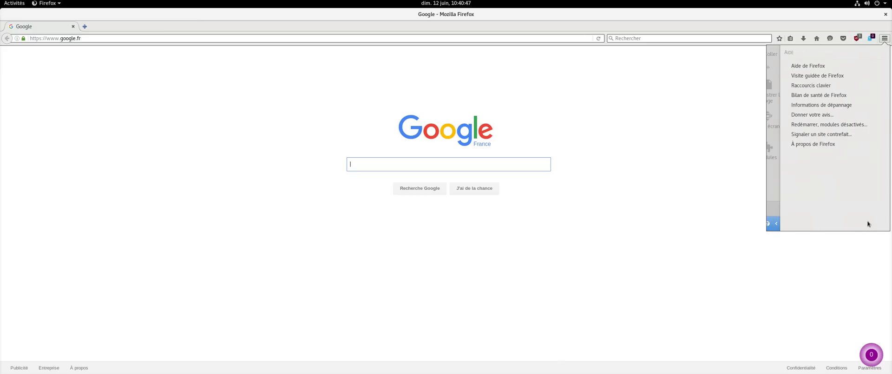
pyautogui.click(832, 144)
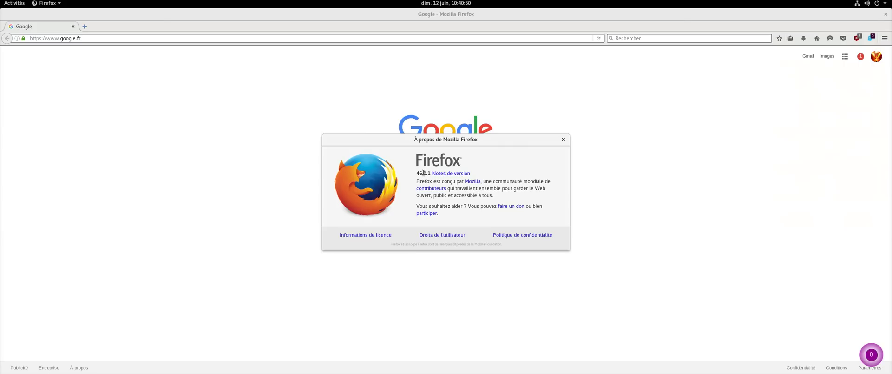
pyautogui.click(563, 139)
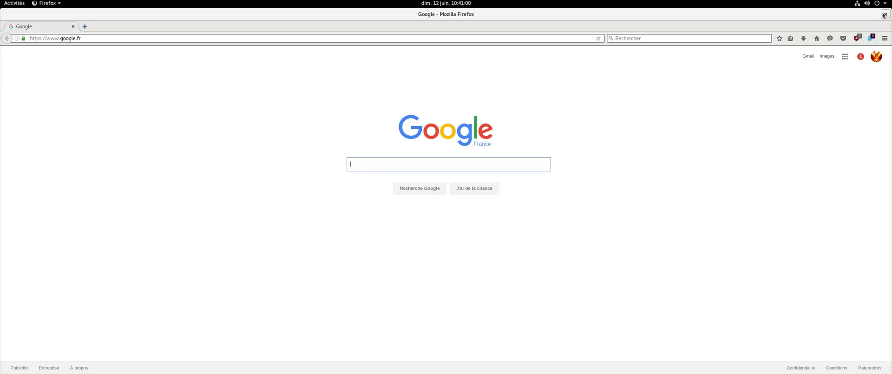
# Leave Firefox open on the second workspace and switch to the empty third workspace
pyautogui.moveTo(0, 0)
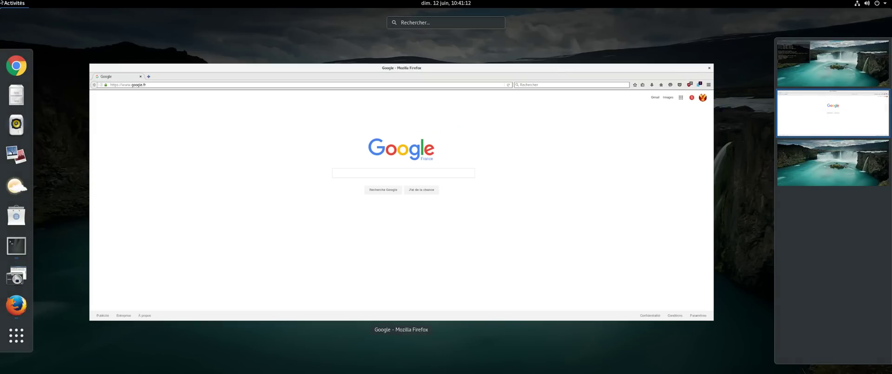
pyautogui.click(175, 129)
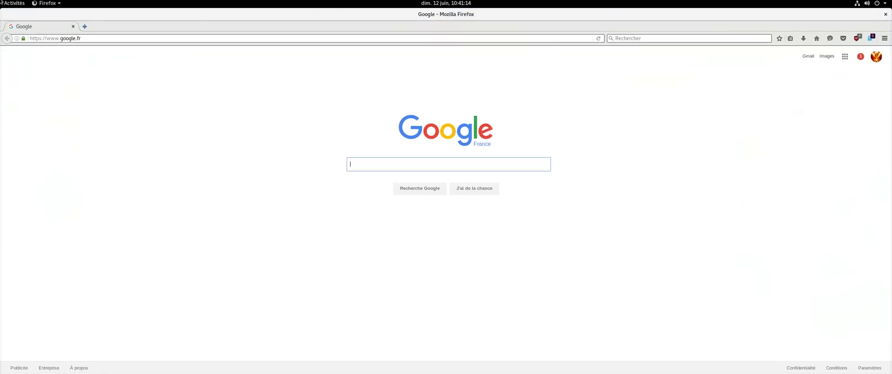
pyautogui.moveTo(0, 1)
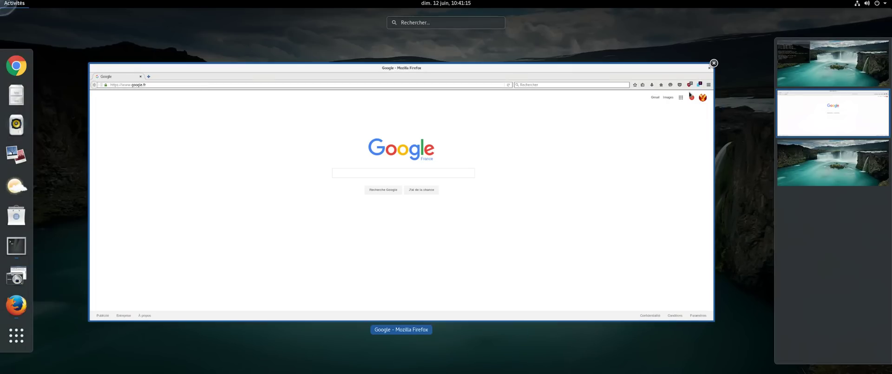
pyautogui.click(830, 155)
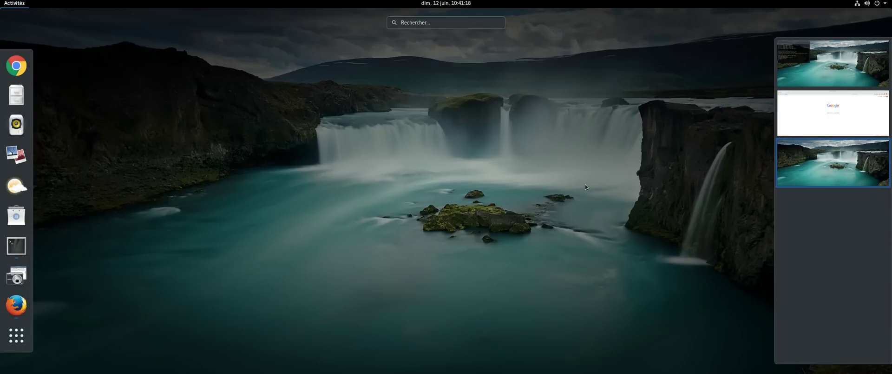
pyautogui.click(584, 186)
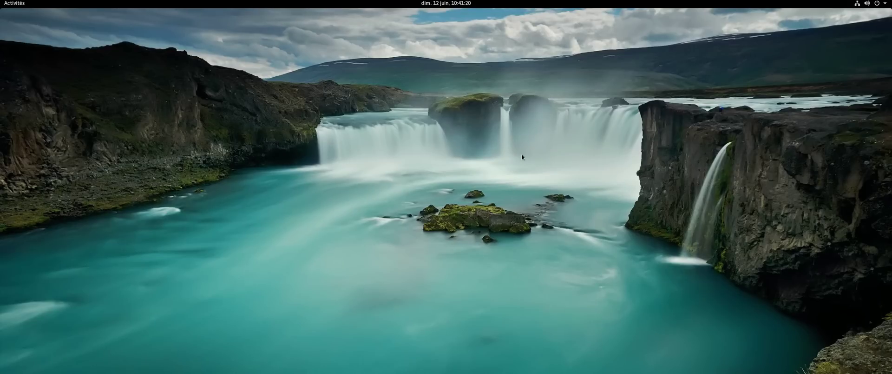
# Try moving Files among the dash favourites, and view Rhythmbox's favourite options without choosing any
pyautogui.moveTo(1, 1)
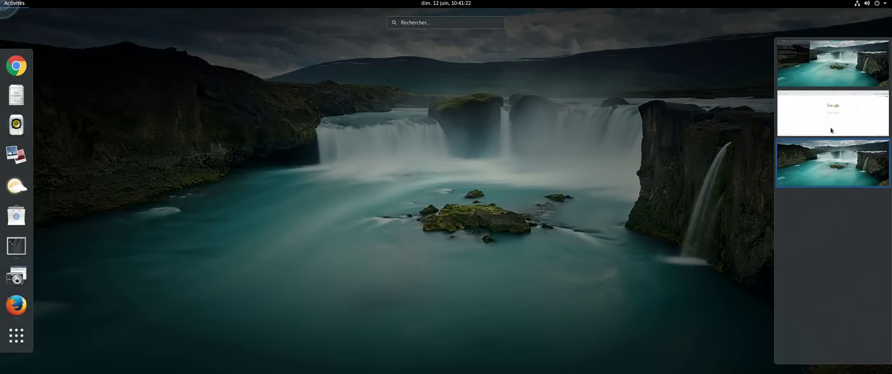
pyautogui.click(498, 172)
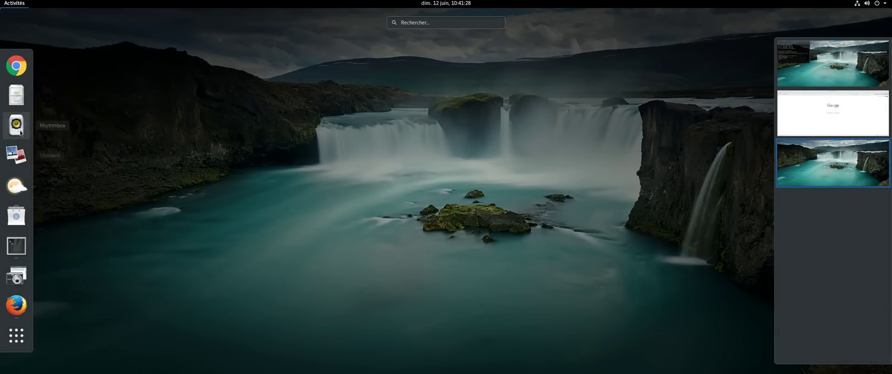
pyautogui.moveTo(16, 101); pyautogui.dragTo(15, 126)
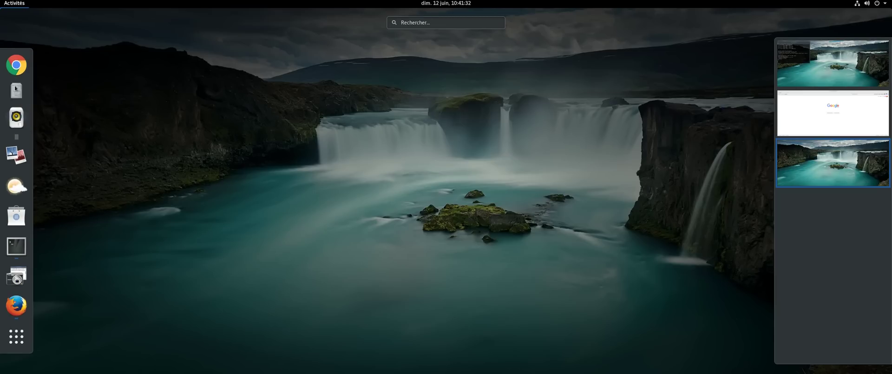
pyautogui.rightClick(15, 125)
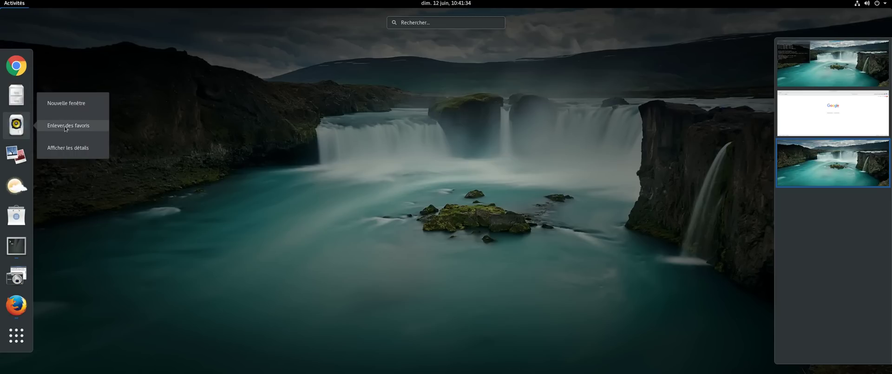
pyautogui.click(190, 133)
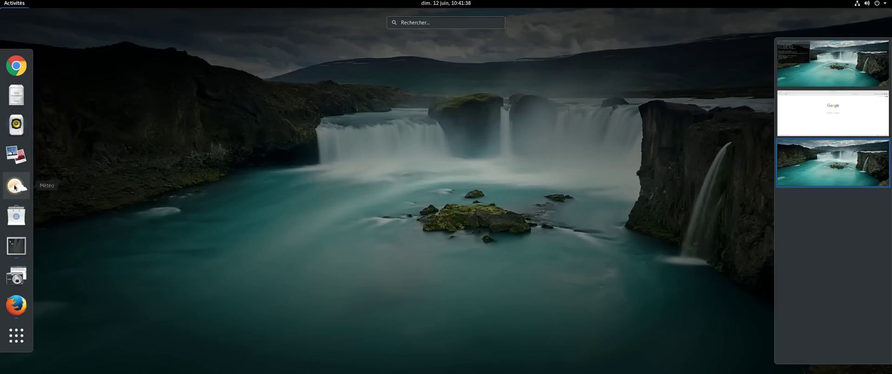
# Display the frequently used applications, and return to the view of all applications
pyautogui.click(16, 335)
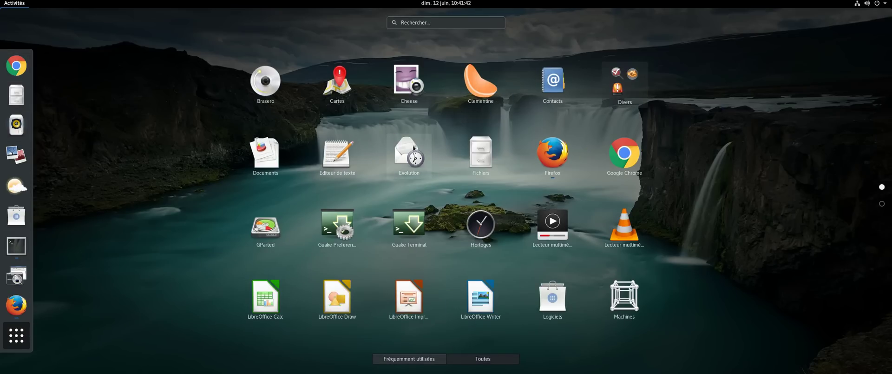
pyautogui.click(431, 363)
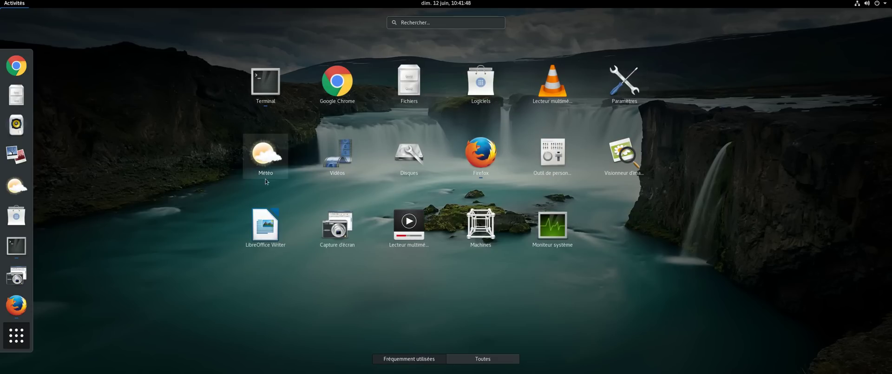
pyautogui.click(485, 360)
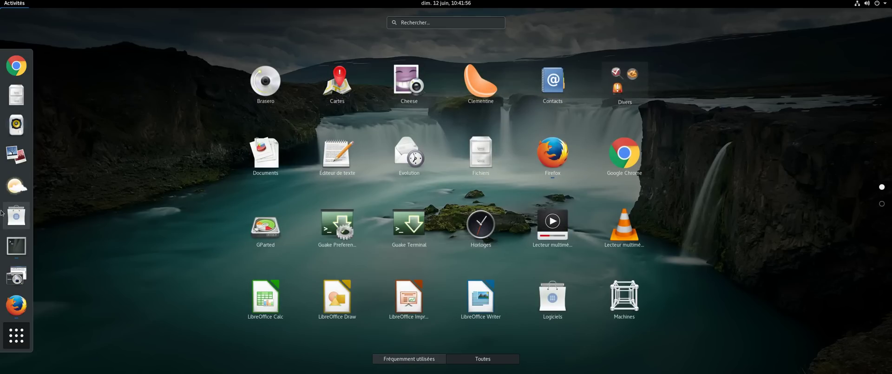
# Add Clementine to the dash favourites, between Rhythmbox and Shotwell
pyautogui.rightClick(484, 84)
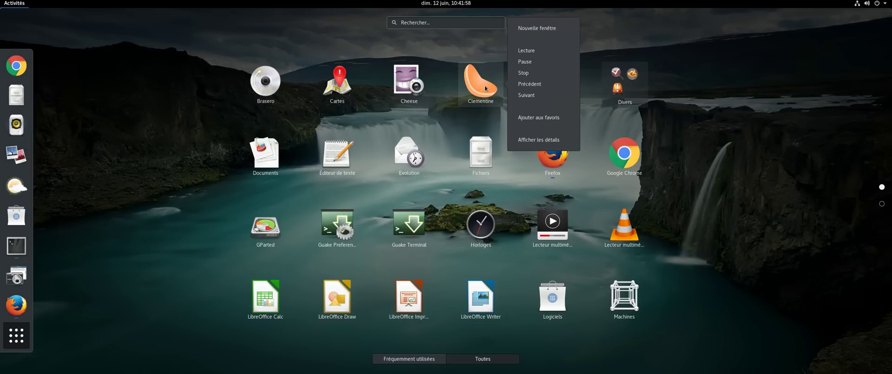
pyautogui.click(474, 98)
pyautogui.moveTo(483, 84); pyautogui.dragTo(32, 161)
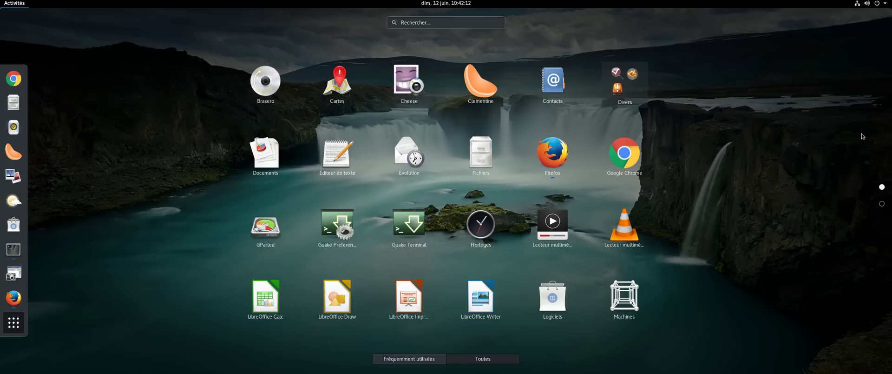
pyautogui.scroll(-1, 830, 165)
pyautogui.scroll(1, 849, 202)
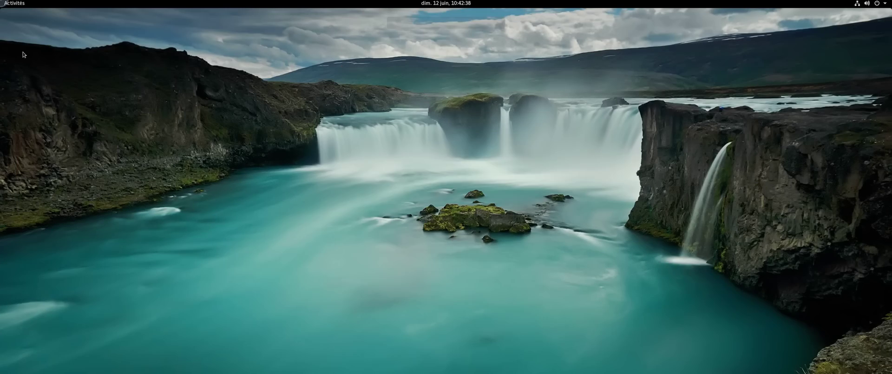
# Switch to the first workspace and bring up its Terminal window
pyautogui.click(2, 3)
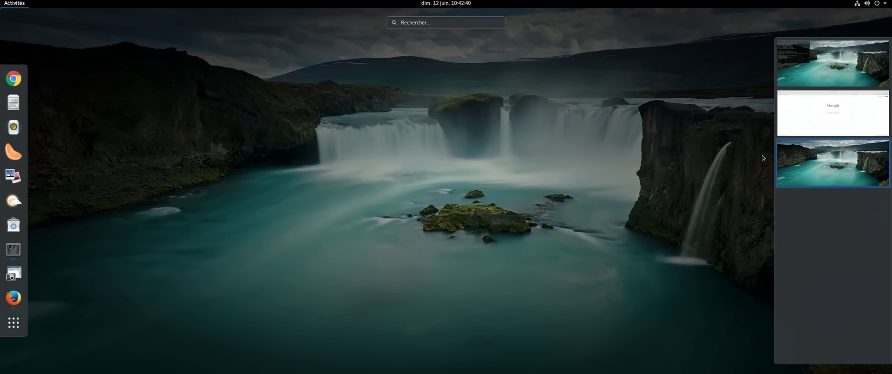
pyautogui.click(832, 173)
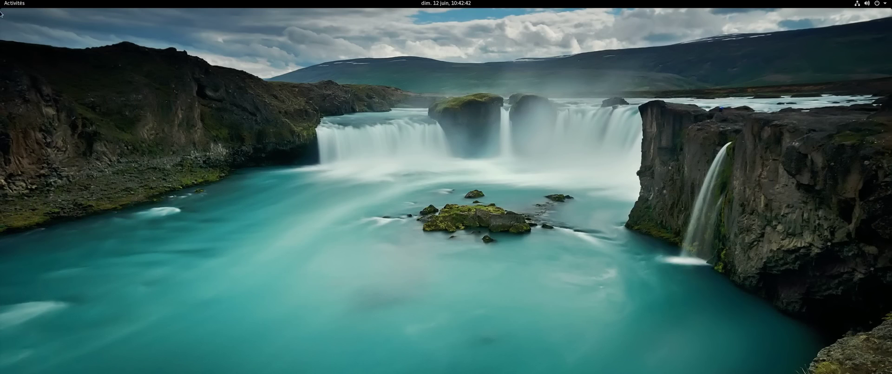
pyautogui.moveTo(1, 1)
pyautogui.scroll(2, 688, 141)
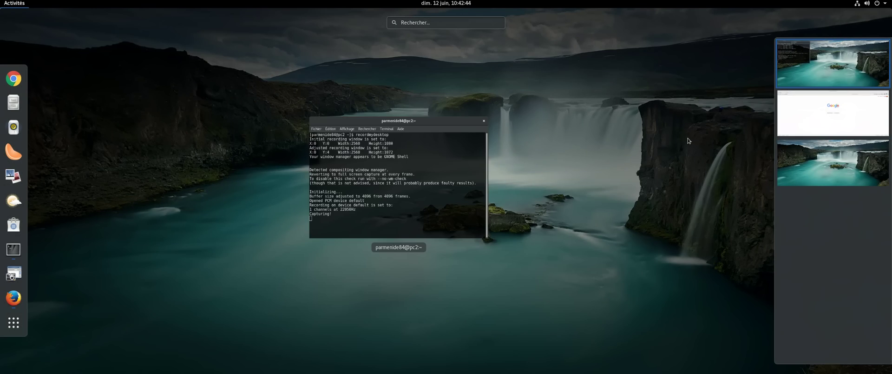
pyautogui.click(434, 196)
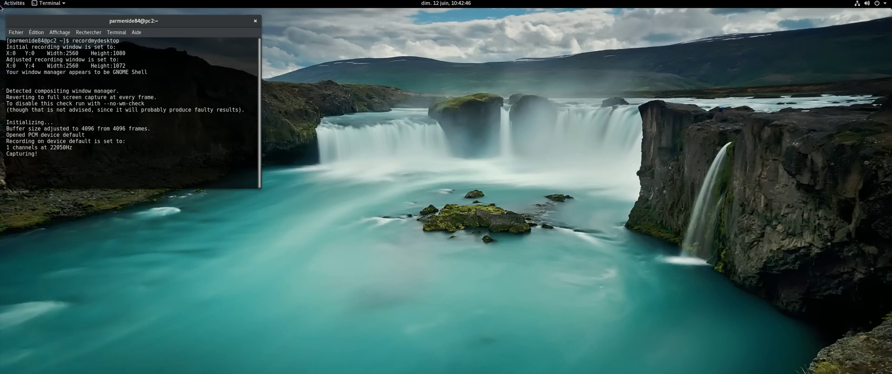
# Show the Firefox window on the second workspace, and go back to the empty third workspace
pyautogui.moveTo(1, 0)
pyautogui.click(816, 109)
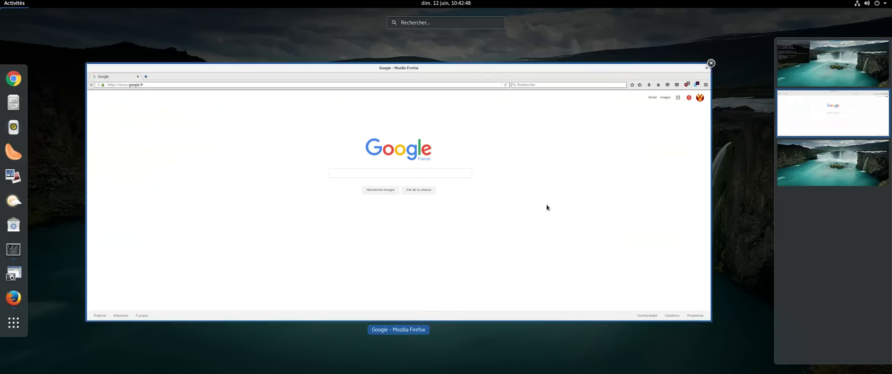
pyautogui.click(547, 207)
pyautogui.moveTo(0, 0)
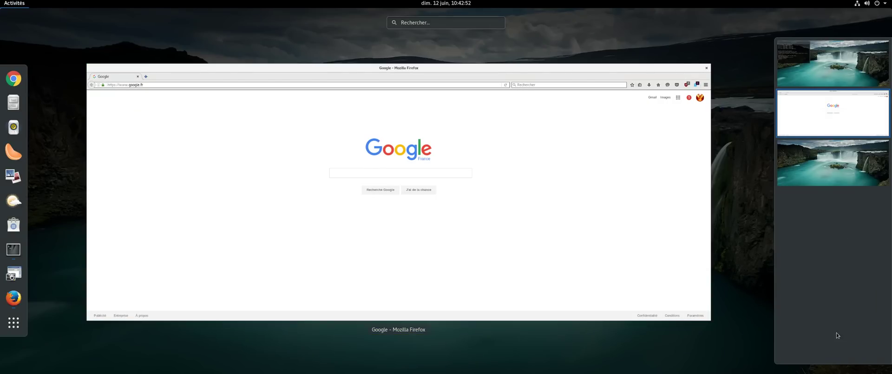
pyautogui.click(837, 172)
pyautogui.click(483, 218)
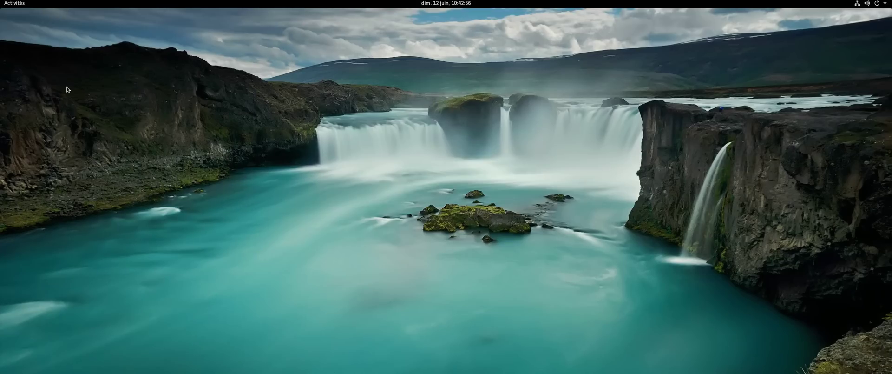
# Launch LibreOffice Writer from the application list on the third workspace
pyautogui.moveTo(1, 1)
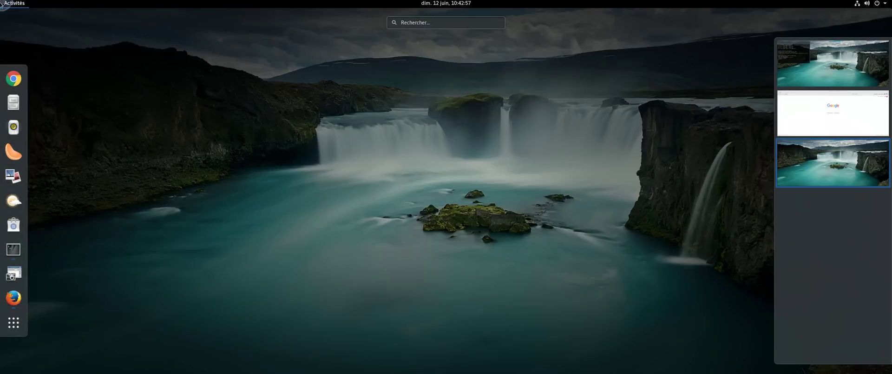
pyautogui.click(21, 324)
pyautogui.click(480, 283)
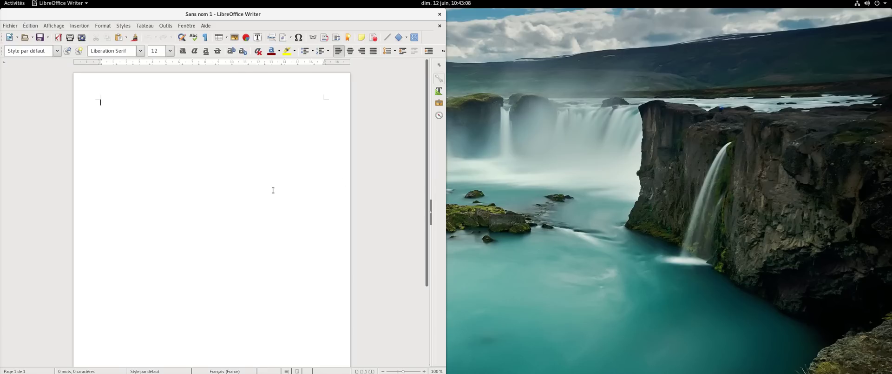
# Browse all applications and examine the contents of the Utilitaires and Divers folders
pyautogui.moveTo(1, 3)
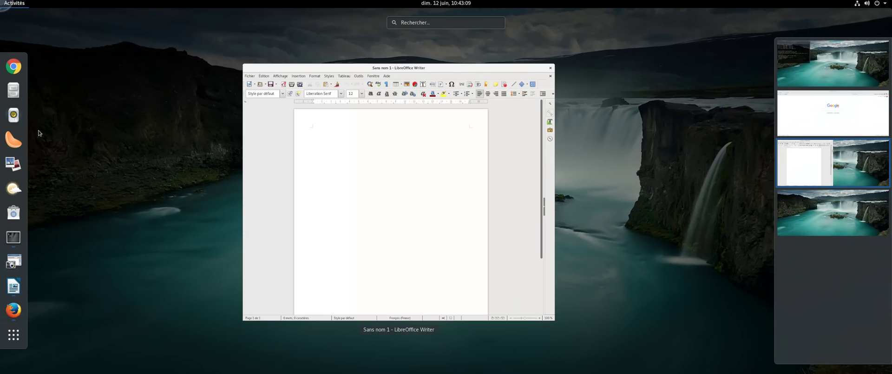
pyautogui.click(13, 334)
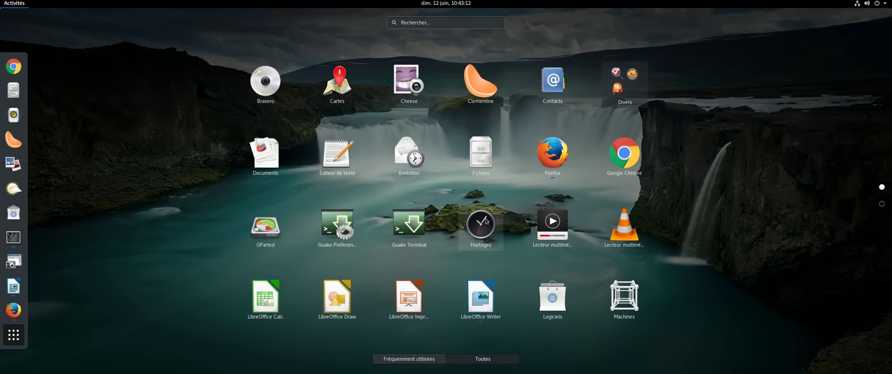
pyautogui.scroll(-1, 533, 193)
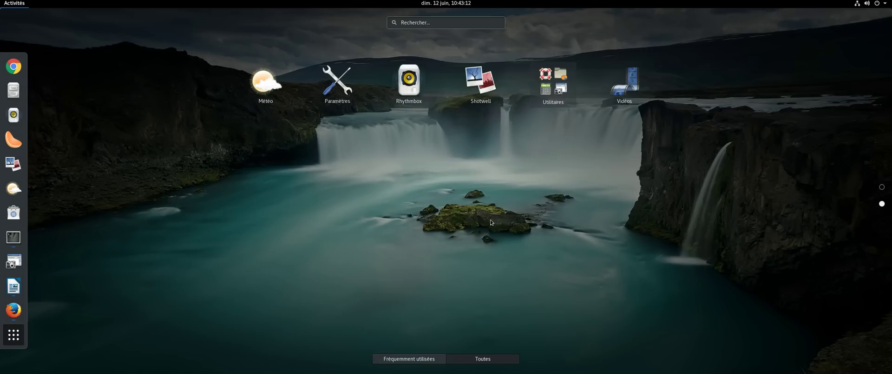
pyautogui.click(558, 97)
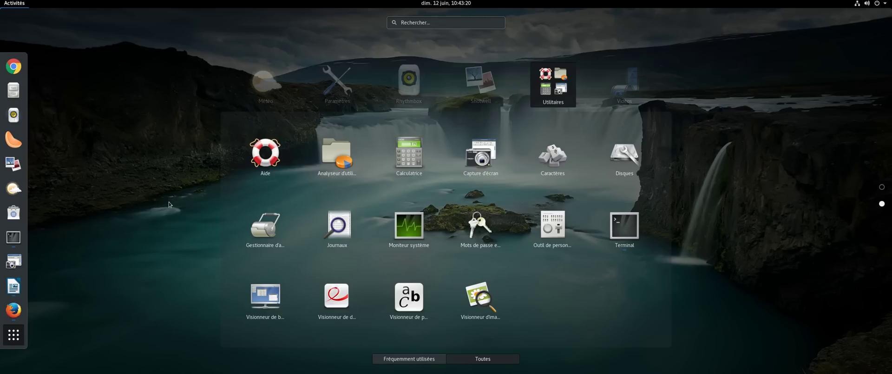
pyautogui.click(132, 208)
pyautogui.scroll(1, 375, 247)
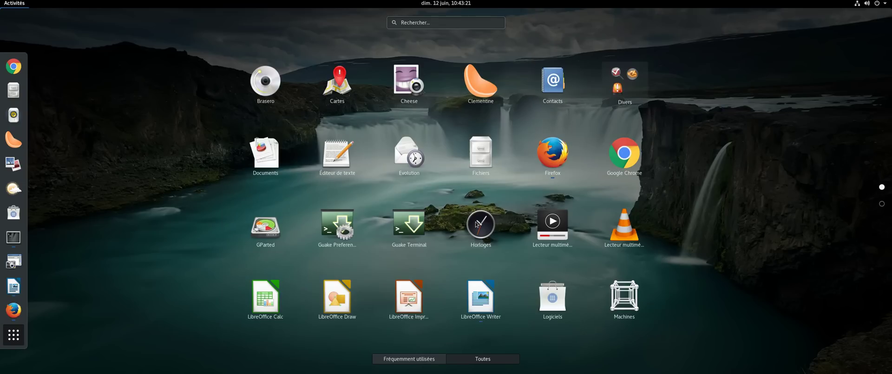
pyautogui.click(627, 98)
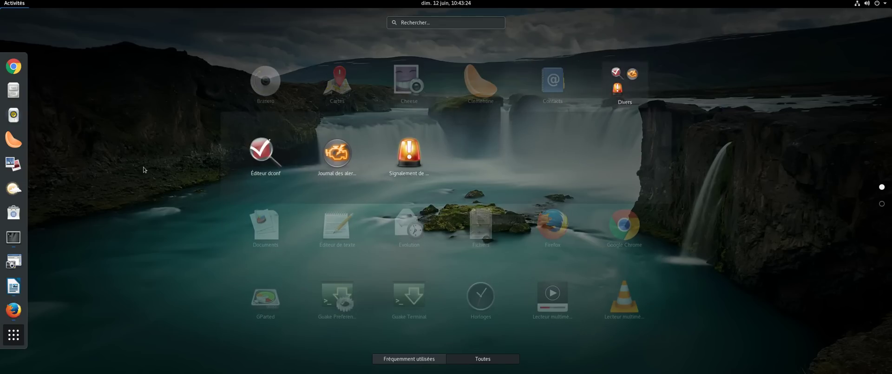
pyautogui.click(144, 170)
# Review the Utilitaires folder again, followed by the Divers folder, and close both
pyautogui.scroll(-1, 489, 245)
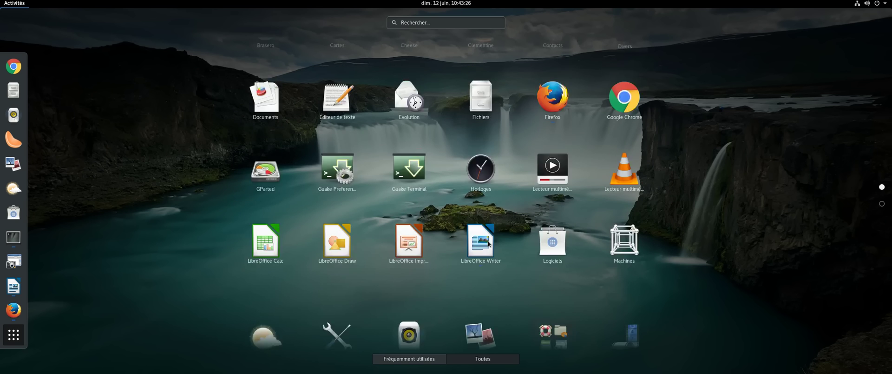
pyautogui.click(558, 105)
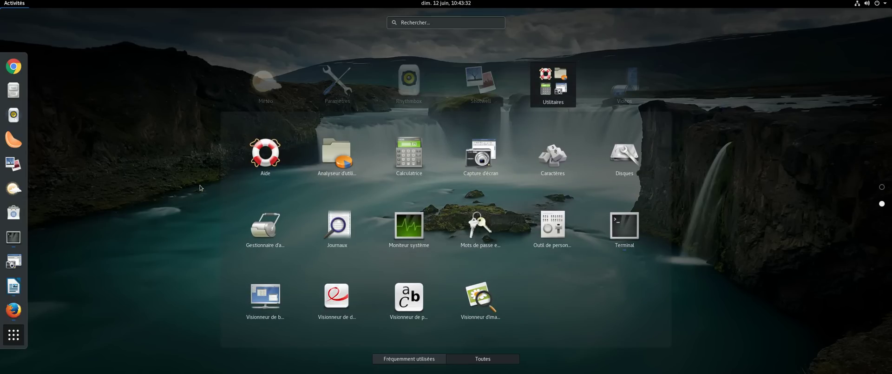
pyautogui.click(119, 149)
pyautogui.scroll(1, 119, 150)
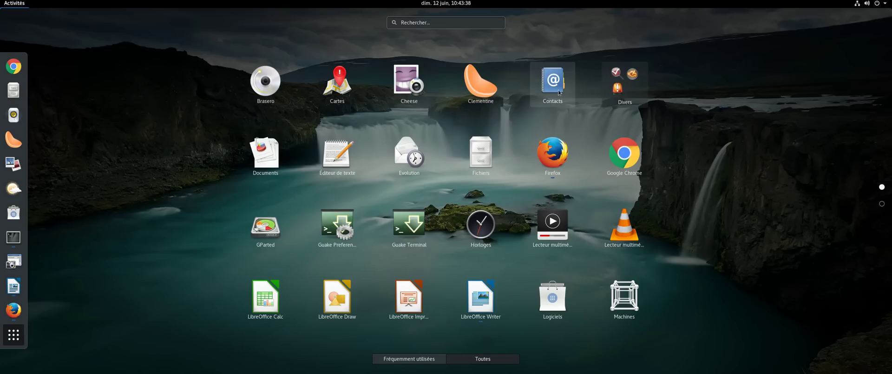
pyautogui.click(625, 83)
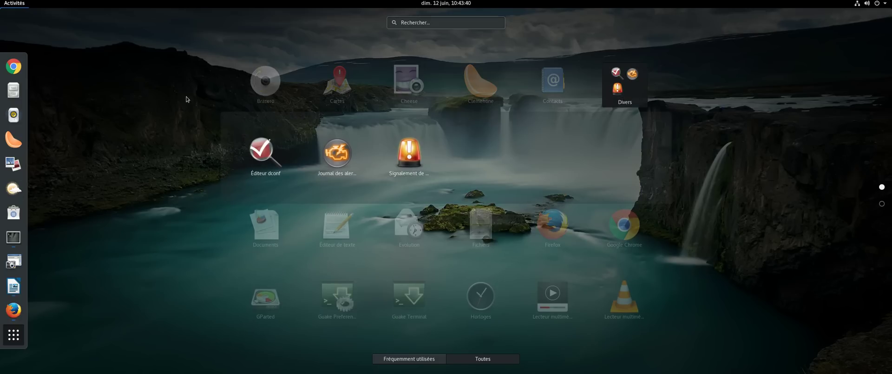
pyautogui.click(186, 99)
# Launch Logiciels, search for "lang", view the Langue entry's details in a centred window, and close it
pyautogui.scroll(-1, 533, 205)
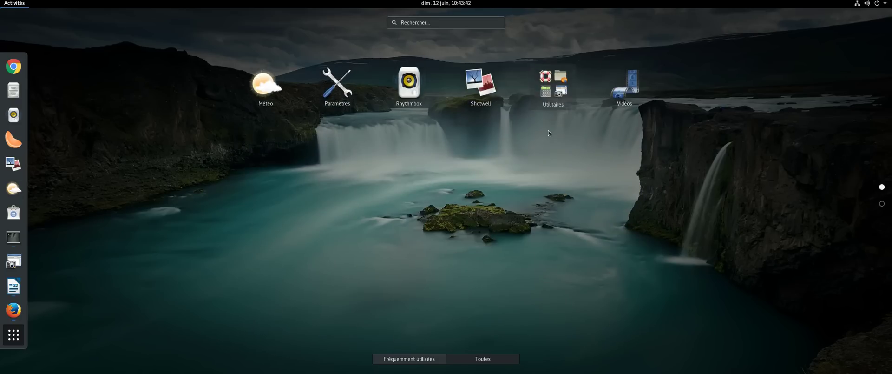
pyautogui.scroll(1, 549, 130)
pyautogui.click(415, 203)
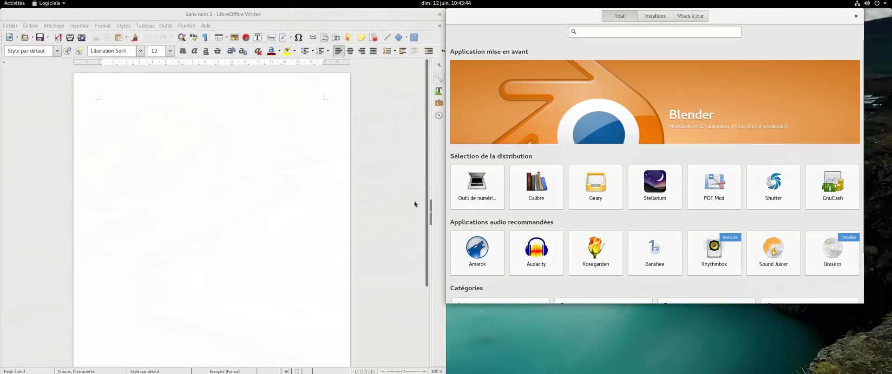
pyautogui.click(628, 35)
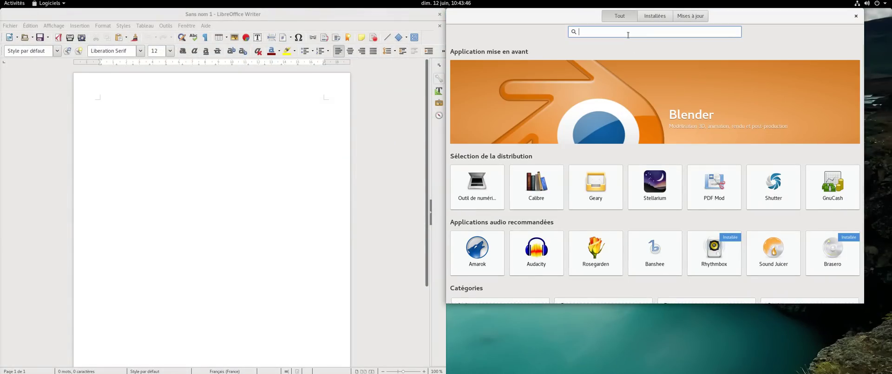
pyautogui.write('lang')
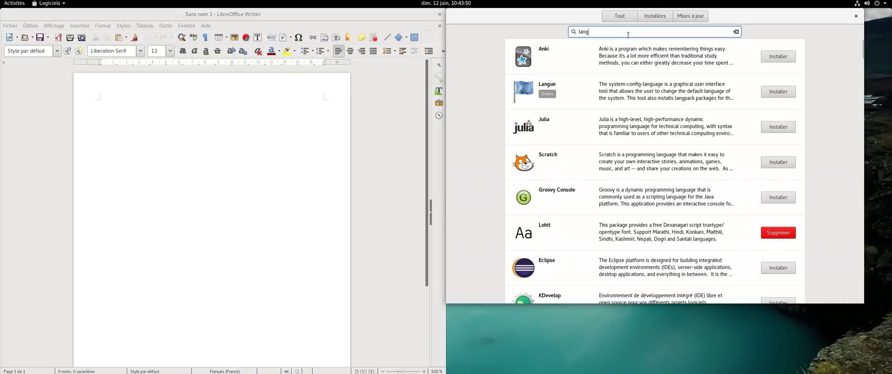
pyautogui.click(528, 93)
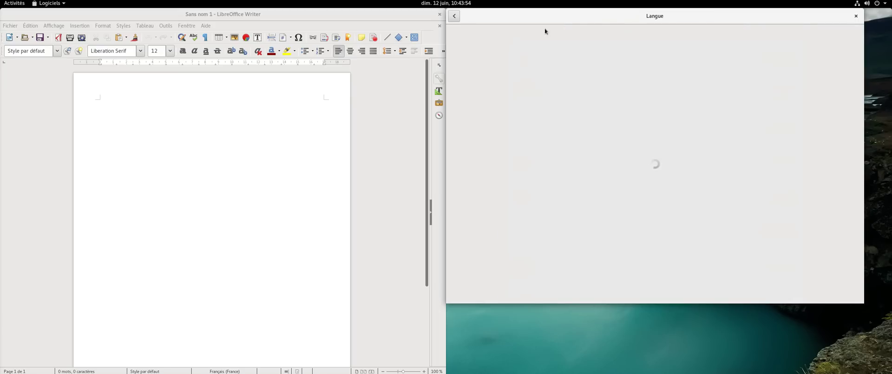
pyautogui.moveTo(648, 16); pyautogui.dragTo(450, 37)
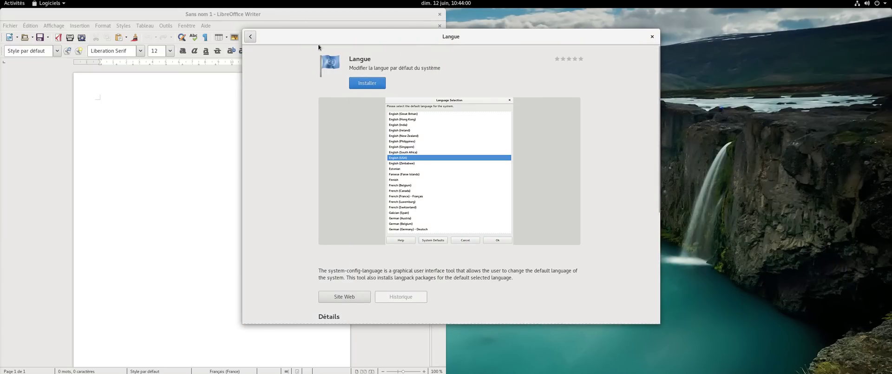
pyautogui.click(652, 36)
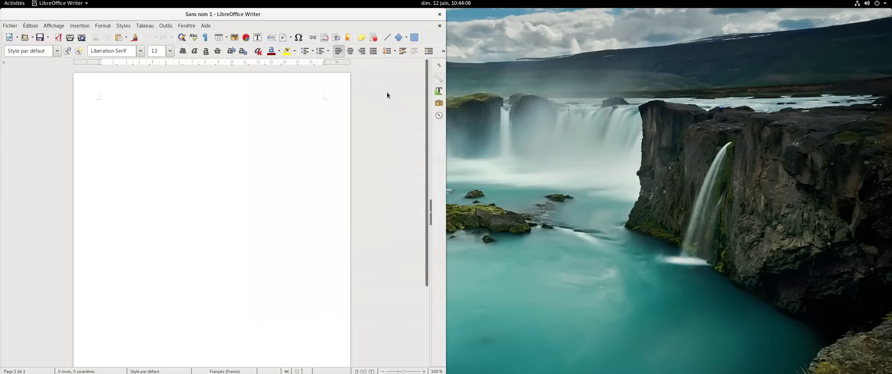
# Maximise the Writer window, highlight the version number in the LibreOffice about information, and close that dialog
pyautogui.moveTo(263, 17); pyautogui.dragTo(429, 9)
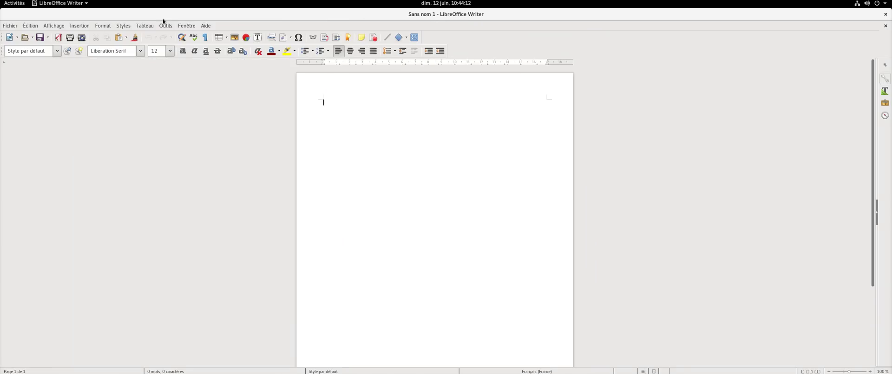
pyautogui.click(206, 25)
pyautogui.click(226, 79)
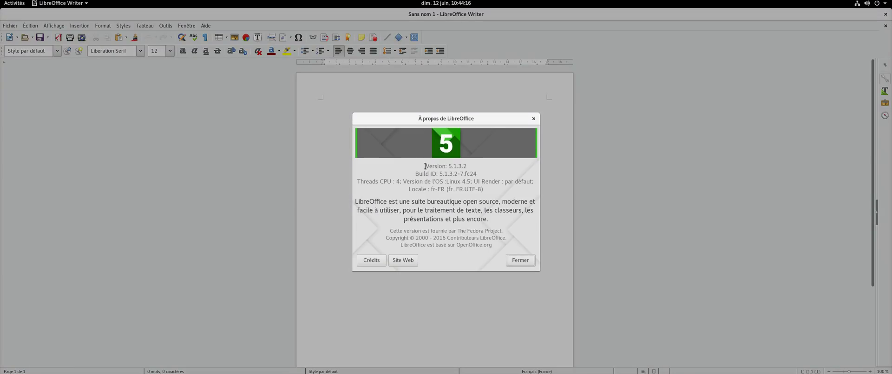
pyautogui.moveTo(470, 166); pyautogui.dragTo(421, 166)
pyautogui.click(514, 261)
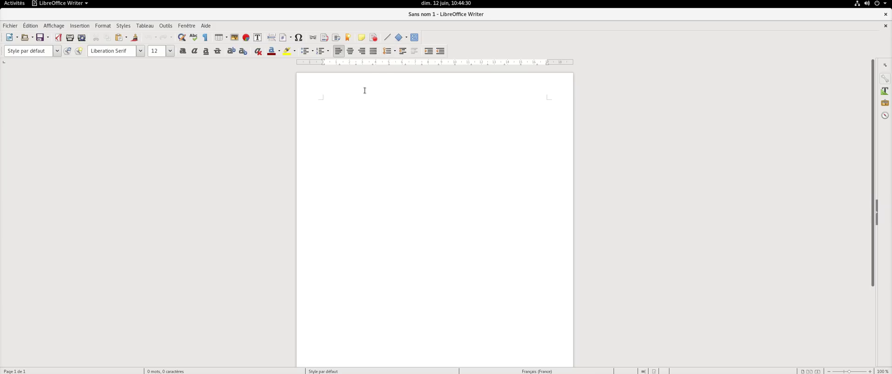
pyautogui.write('Vouature')
pyautogui.rightClick(336, 105)
pyautogui.press('Escape')
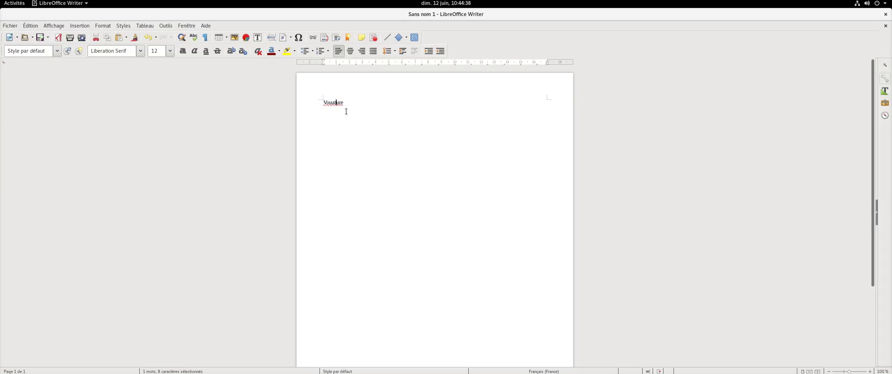
pyautogui.press('BackSpace')
pyautogui.press('BackSpace')
pyautogui.press('BackSpace')
pyautogui.press('BackSpace')
pyautogui.press('BackSpace')
pyautogui.press('BackSpace')
pyautogui.press('BackSpace')
pyautogui.press('BackSpace')
pyautogui.press('BackSpace')
# Enter the misspelled word "Vooiture" in the document and replace it with the spelling suggestion "Voiture"
pyautogui.write('ooiture')
pyautogui.rightClick(333, 102)
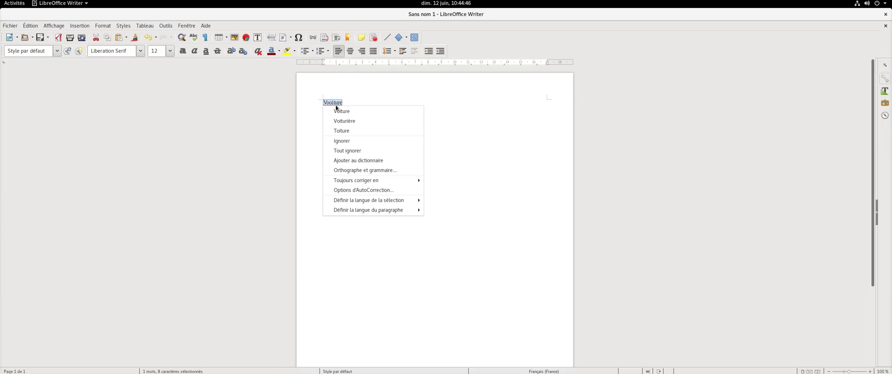
pyautogui.click(351, 110)
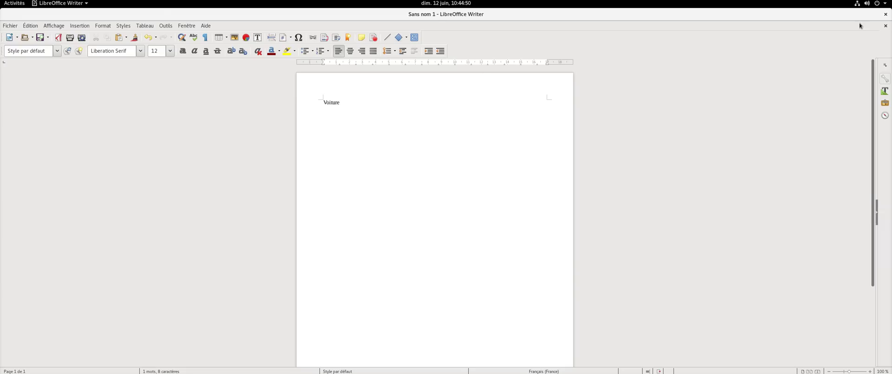
# Close the Writer document without saving its changes
pyautogui.click(887, 14)
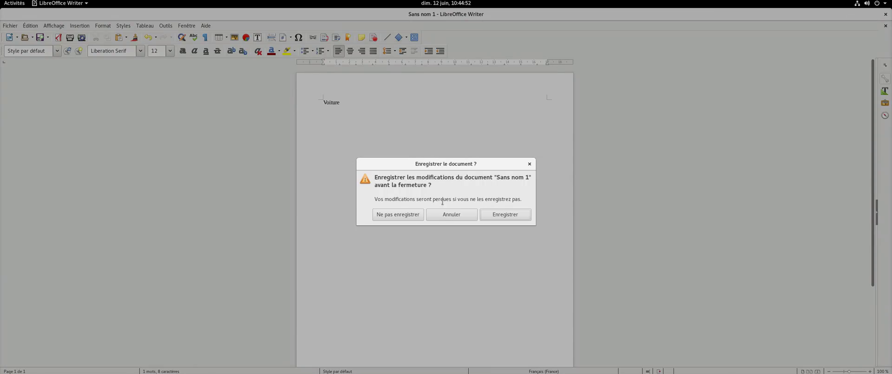
pyautogui.click(395, 215)
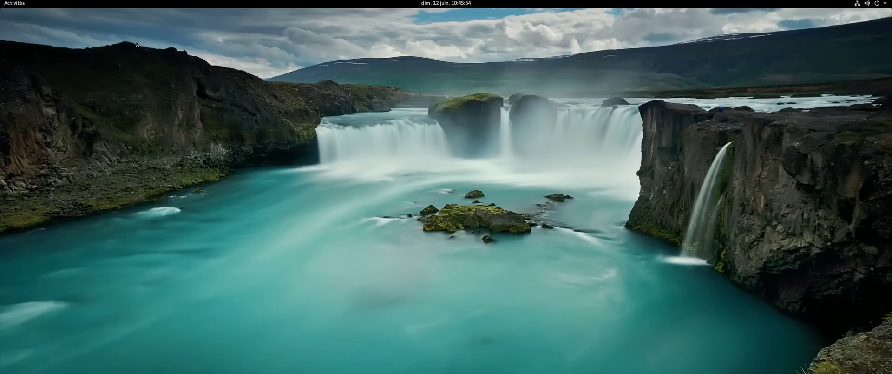
# Open Fichiers, highlight its version number in the about information, and close the dialog and the file manager
pyautogui.moveTo(0, 0)
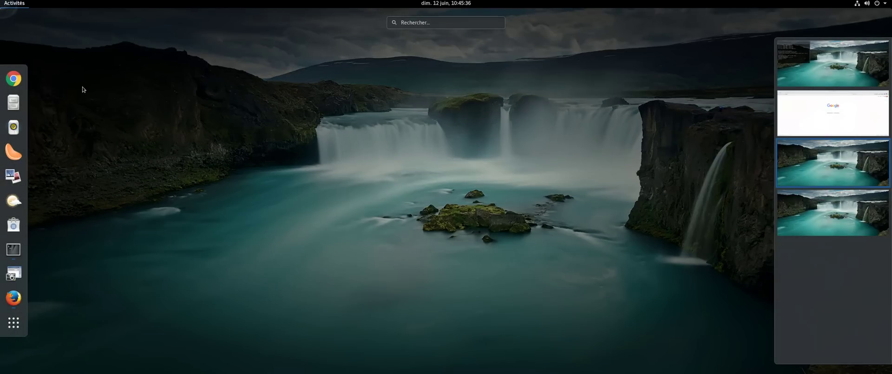
pyautogui.click(13, 103)
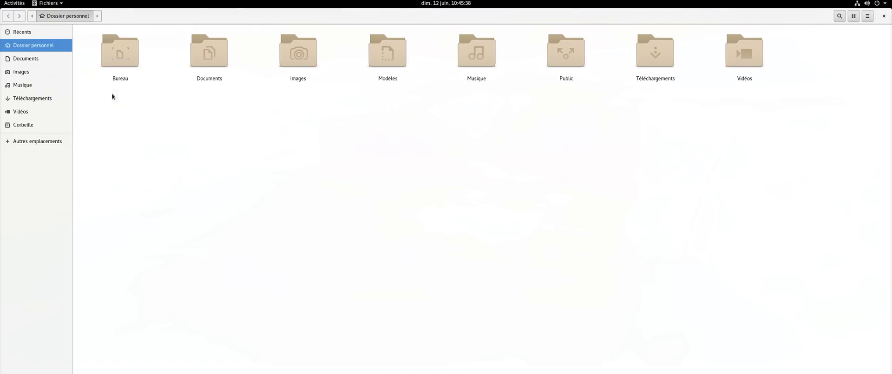
pyautogui.click(56, 5)
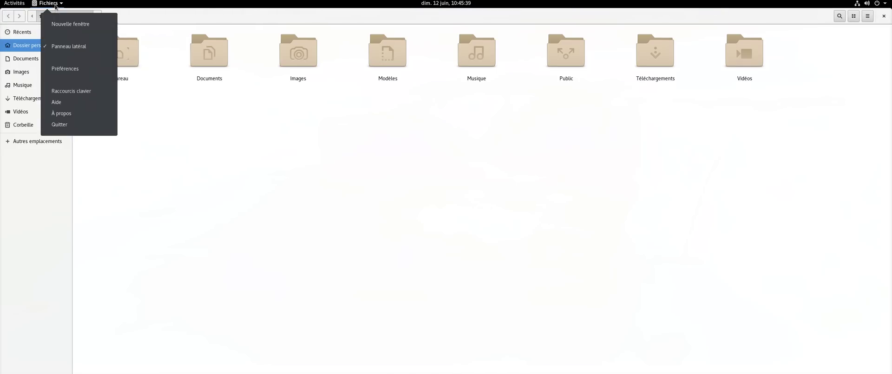
pyautogui.click(61, 113)
pyautogui.moveTo(458, 213); pyautogui.dragTo(438, 213)
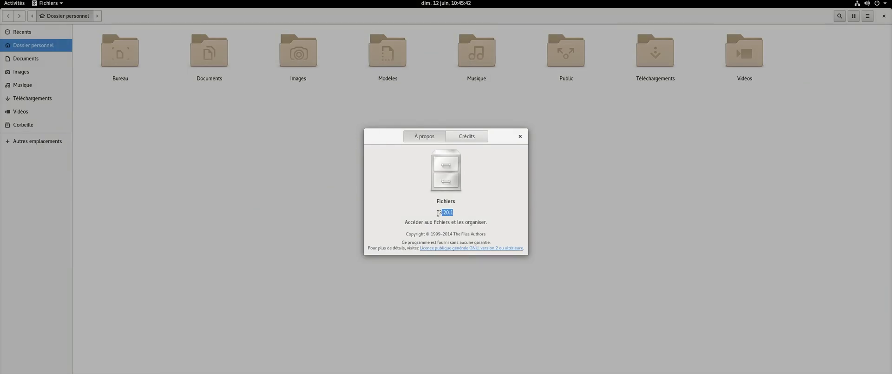
pyautogui.click(520, 136)
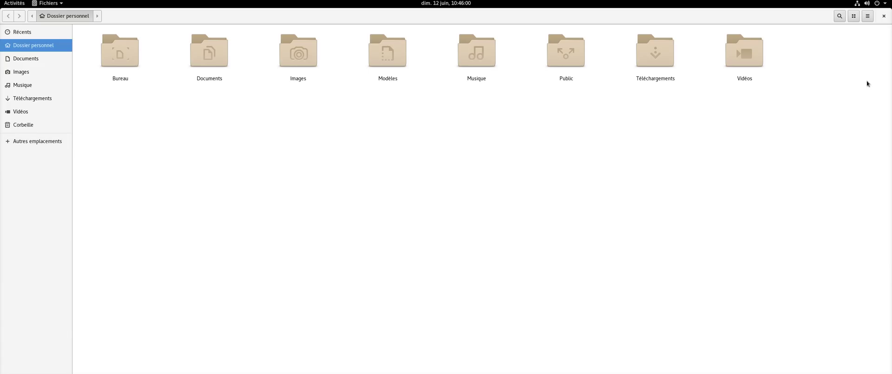
pyautogui.click(884, 16)
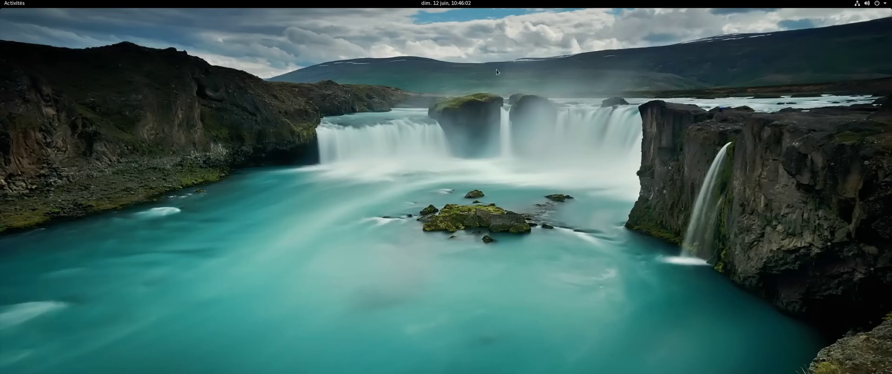
# Show the calendar from the clock and dismiss it
pyautogui.click(455, 6)
pyautogui.click(252, 76)
# Search the applications for "twea", open the tweak tool, and review its Clavier et souris, Fenêtres, Polices and Énergie settings
pyautogui.moveTo(0, 0)
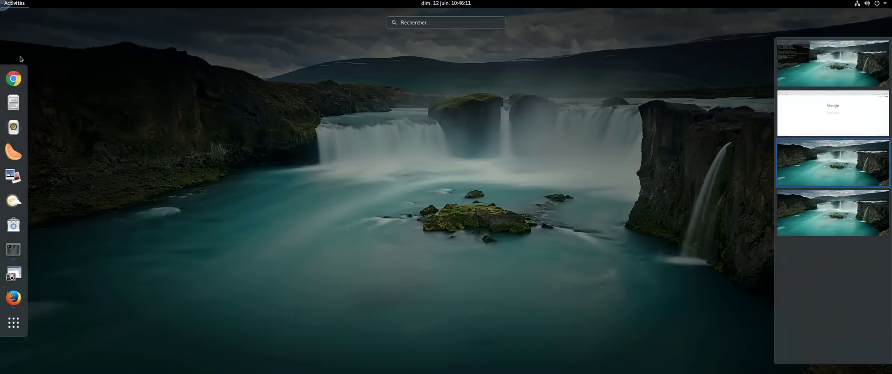
pyautogui.click(14, 322)
pyautogui.write('twea')
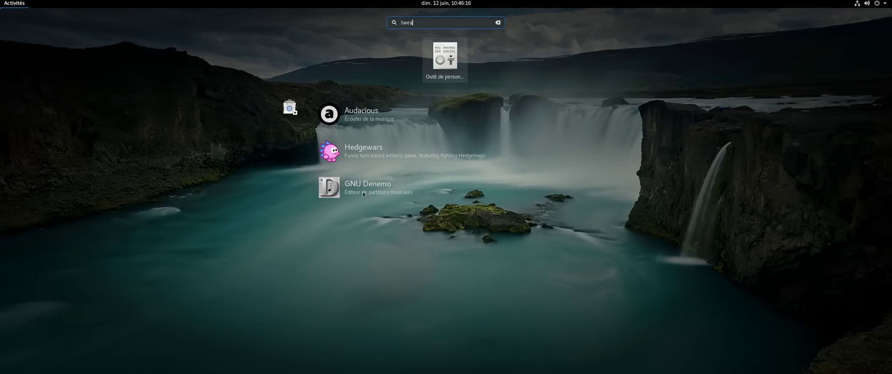
pyautogui.click(450, 61)
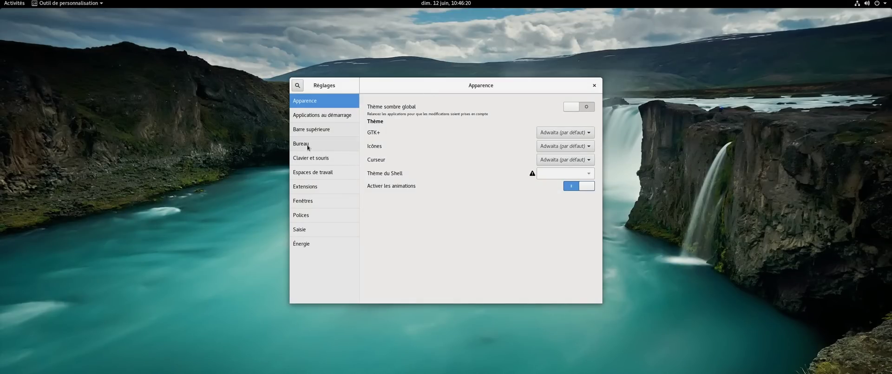
pyautogui.click(308, 158)
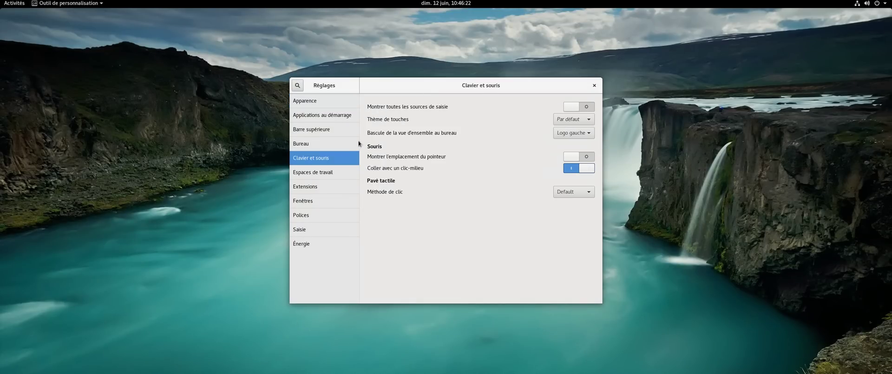
pyautogui.click(309, 203)
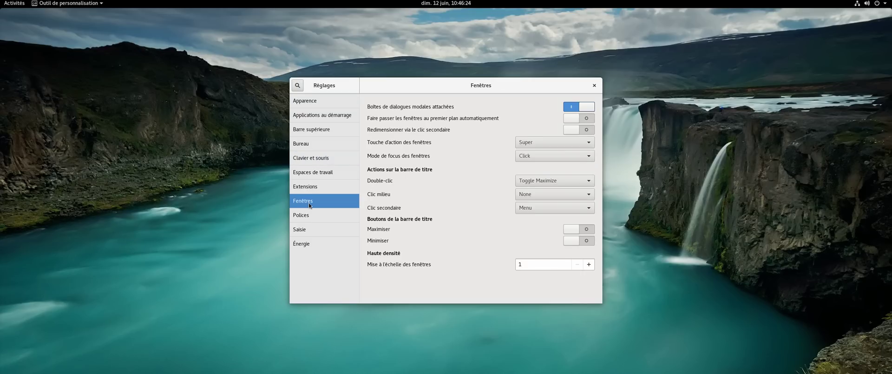
pyautogui.click(304, 216)
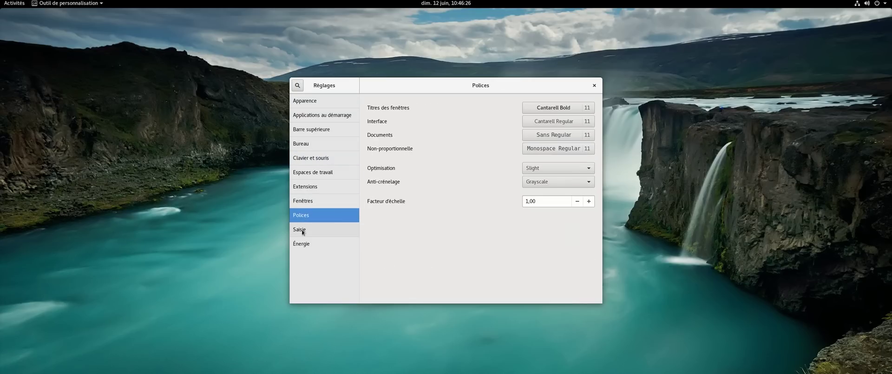
pyautogui.click(306, 244)
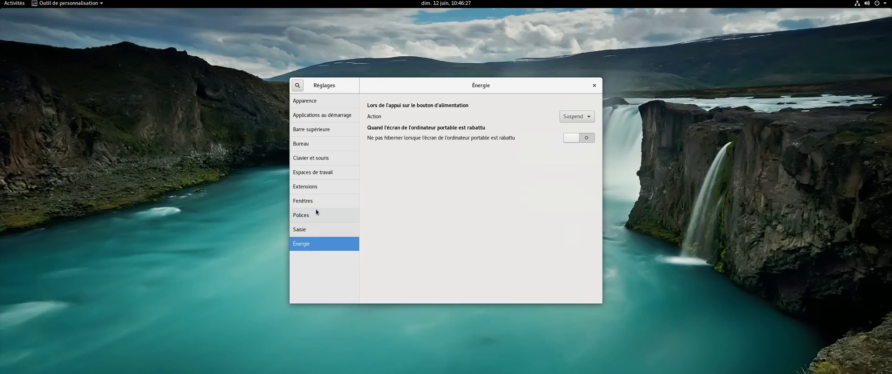
# Turn the clock's seconds display off and on again in the Barre supérieure settings, and close the tweak tool from Apparence
pyautogui.click(318, 130)
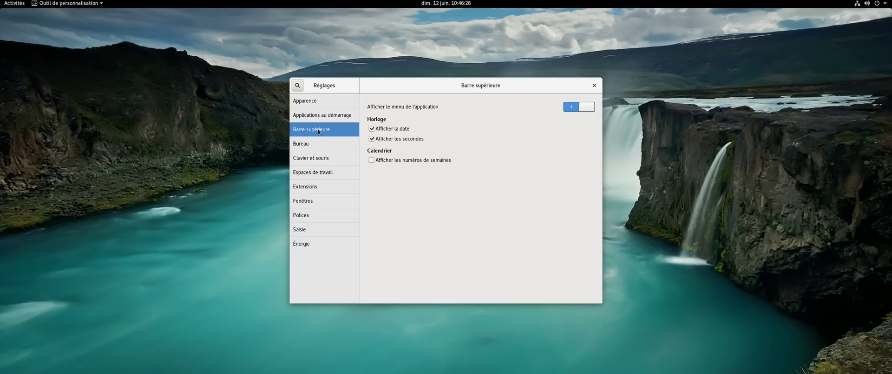
pyautogui.click(372, 139)
pyautogui.click(372, 139)
pyautogui.click(317, 104)
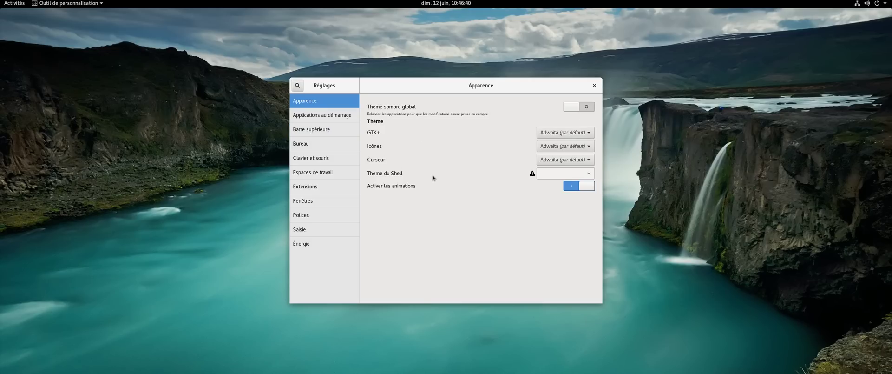
pyautogui.click(594, 85)
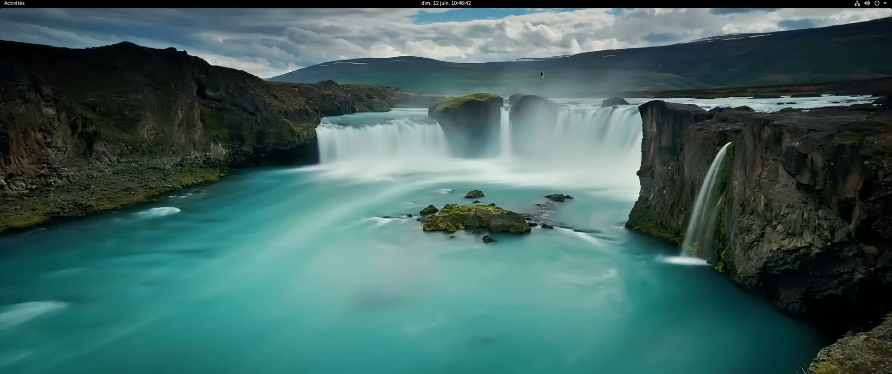
# Open Météo from the activities overview and show the weather for the recently viewed location L'Isle-sur-la-Sorgue
pyautogui.moveTo(1, 1)
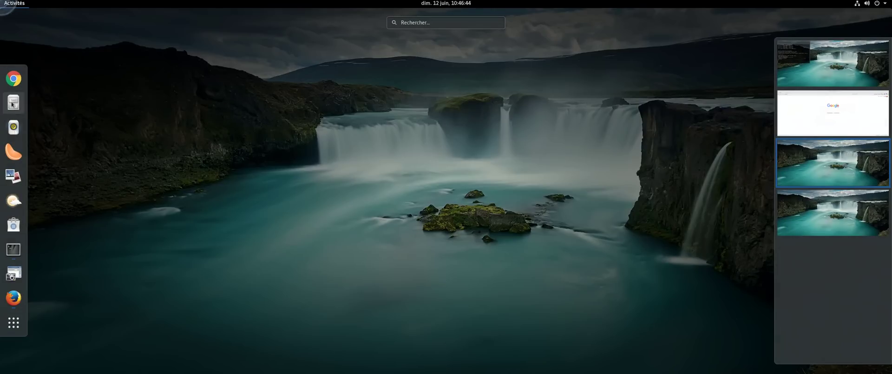
pyautogui.click(13, 200)
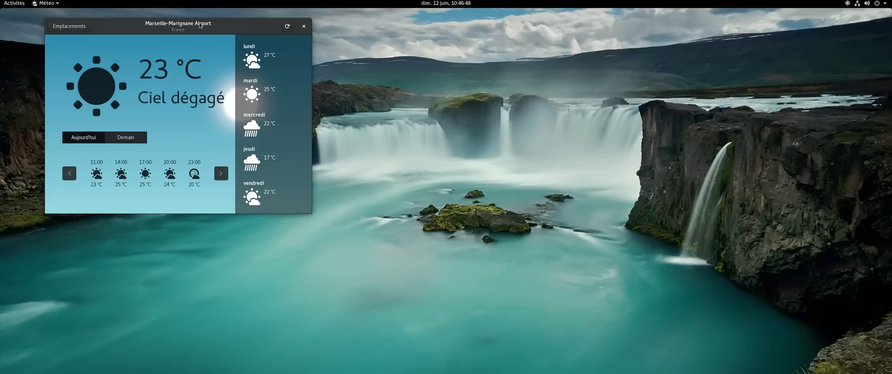
pyautogui.click(75, 26)
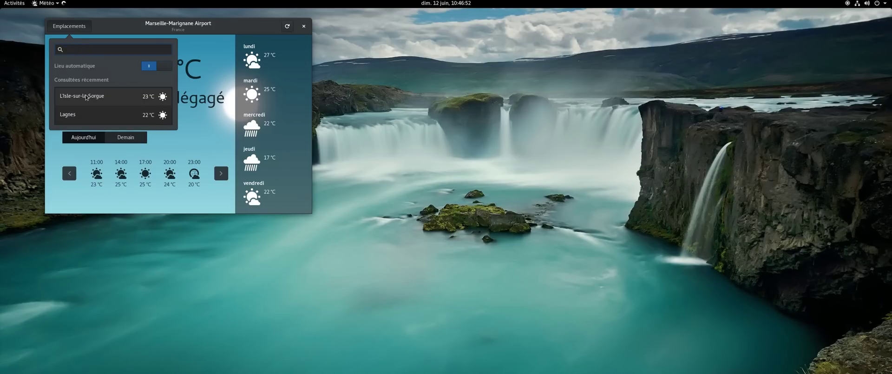
pyautogui.click(88, 98)
# Move the Météo window around the desktop, show the Demain forecast, and close the application
pyautogui.moveTo(149, 25); pyautogui.dragTo(209, 89)
pyautogui.moveTo(278, 85); pyautogui.dragTo(291, 86)
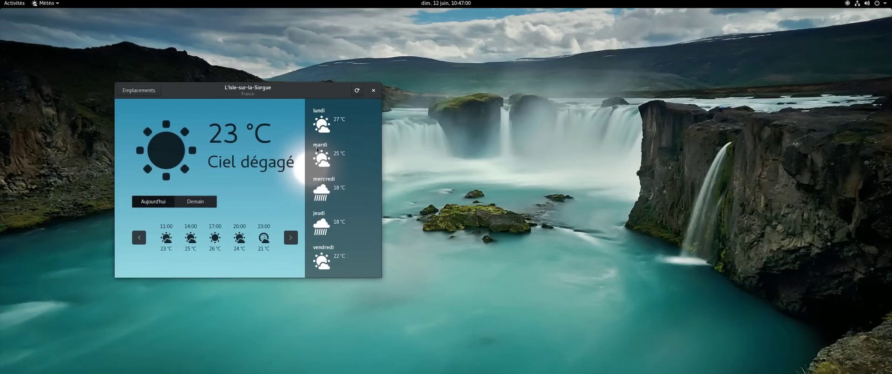
pyautogui.doubleClick(291, 94)
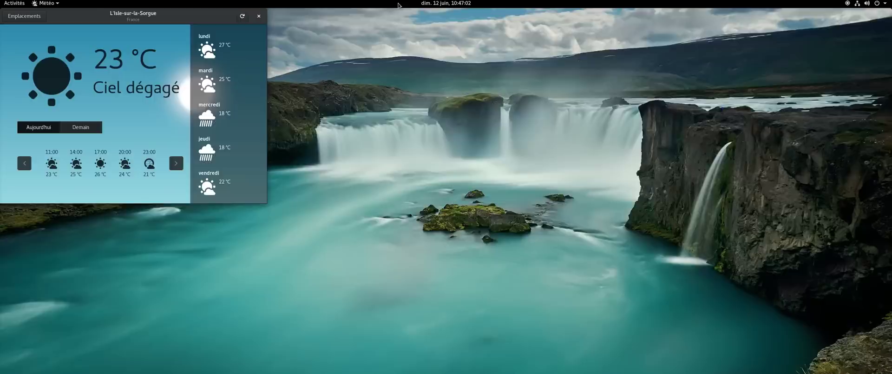
pyautogui.moveTo(628, 22); pyautogui.dragTo(613, 59)
pyautogui.click(517, 172)
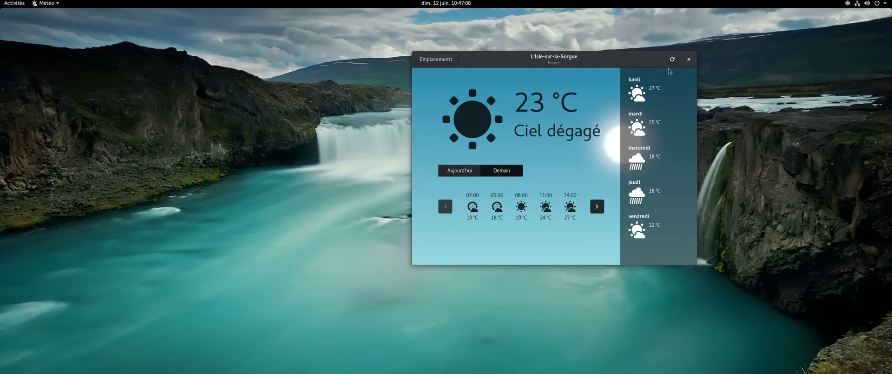
pyautogui.click(689, 60)
# Open the background settings from the desktop and apply the white dandelion seed wallpaper
pyautogui.rightClick(365, 149)
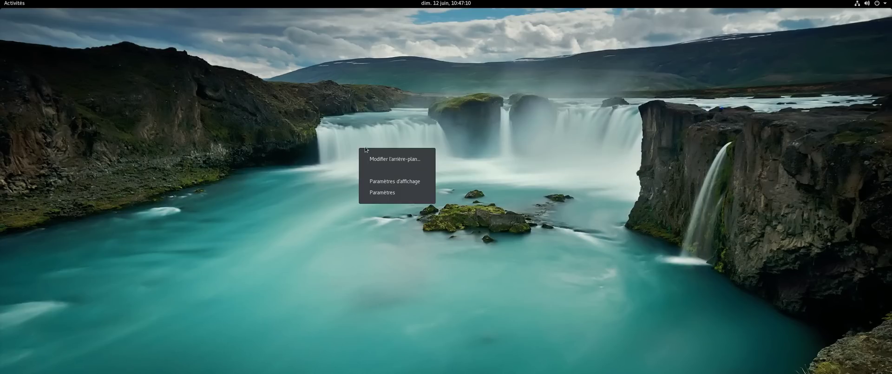
pyautogui.click(383, 161)
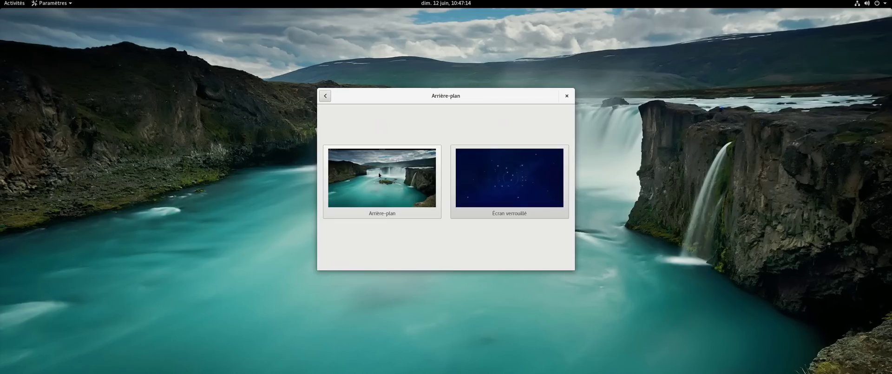
pyautogui.click(377, 174)
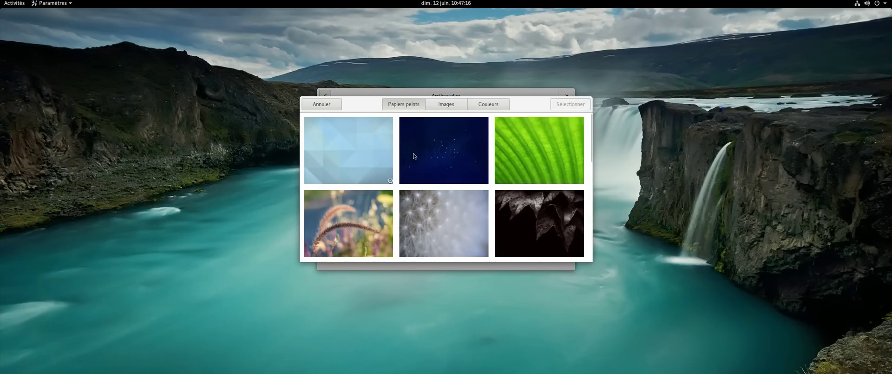
pyautogui.click(445, 197)
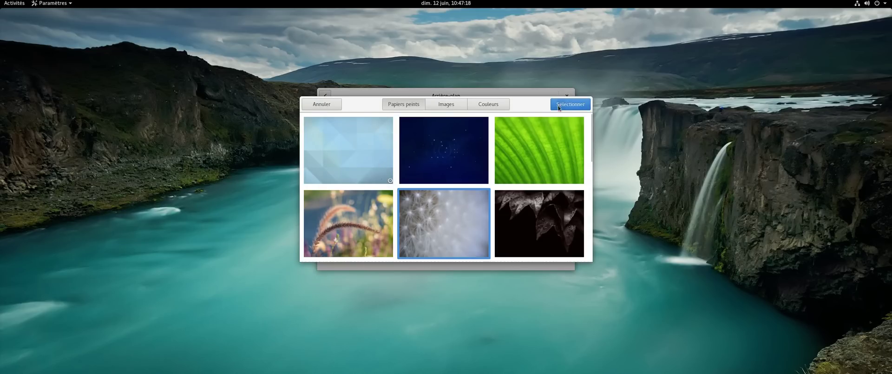
pyautogui.click(559, 106)
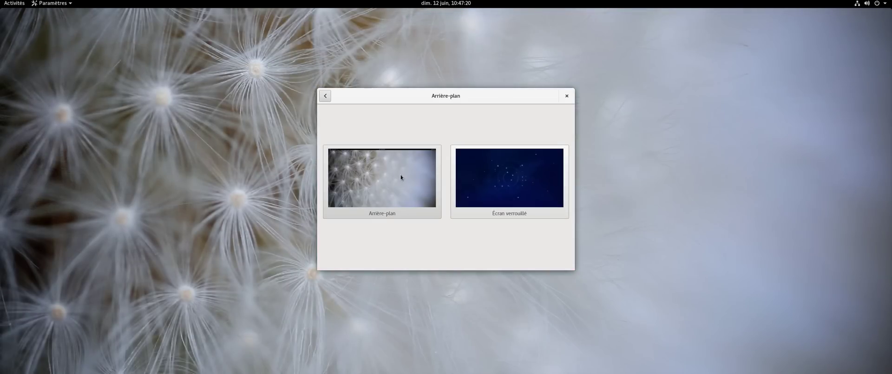
# Change the desktop background to the blue and purple geometric wallpaper
pyautogui.click(401, 177)
pyautogui.scroll(-2, 413, 176)
pyautogui.scroll(-2, 414, 177)
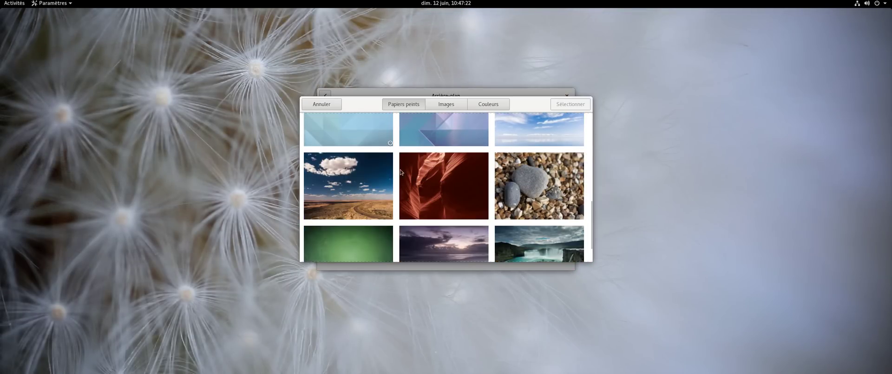
pyautogui.click(363, 139)
pyautogui.click(460, 144)
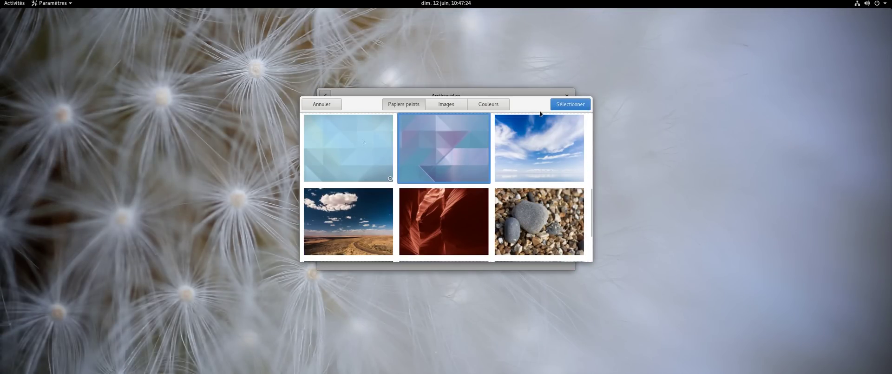
pyautogui.click(566, 106)
# Move the background settings window to the desktop's lower-left area and apply the cloudy beach sunset wallpaper
pyautogui.moveTo(480, 98); pyautogui.dragTo(158, 184)
pyautogui.click(123, 264)
pyautogui.scroll(-5, 155, 250)
pyautogui.click(196, 299)
pyautogui.click(278, 191)
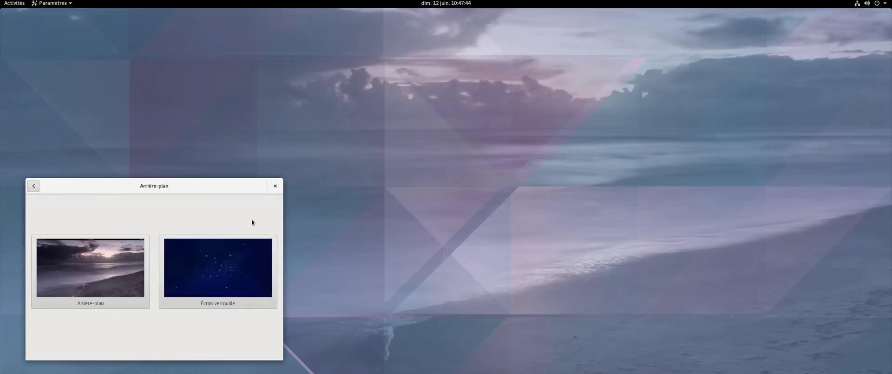
# Set the desktop background to the turquoise waterfall wallpaper and close the background settings
pyautogui.click(187, 257)
pyautogui.scroll(-5, 156, 233)
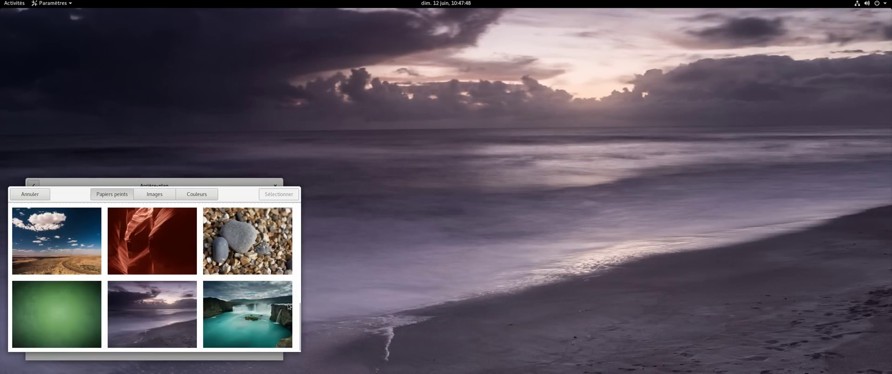
pyautogui.click(264, 302)
pyautogui.click(278, 195)
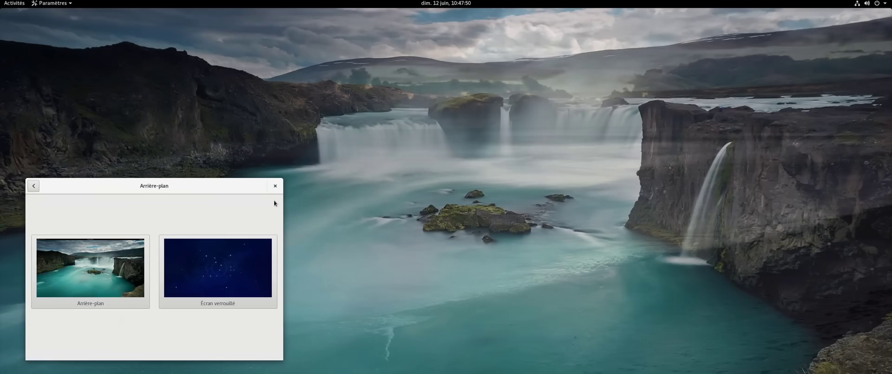
pyautogui.click(276, 186)
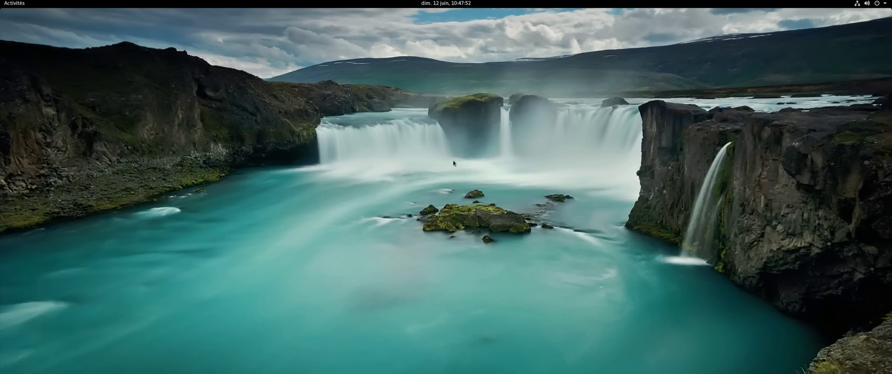
pyautogui.rightClick(410, 172)
pyautogui.click(346, 165)
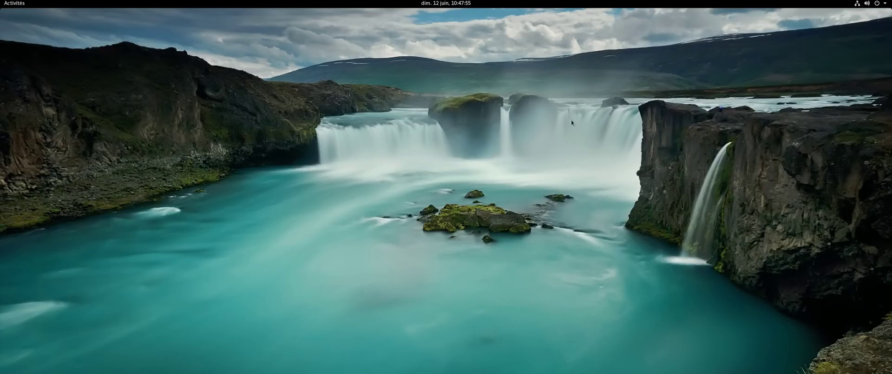
# Open the full system settings overview and shift its window slightly towards the desktop's left side
pyautogui.click(880, 3)
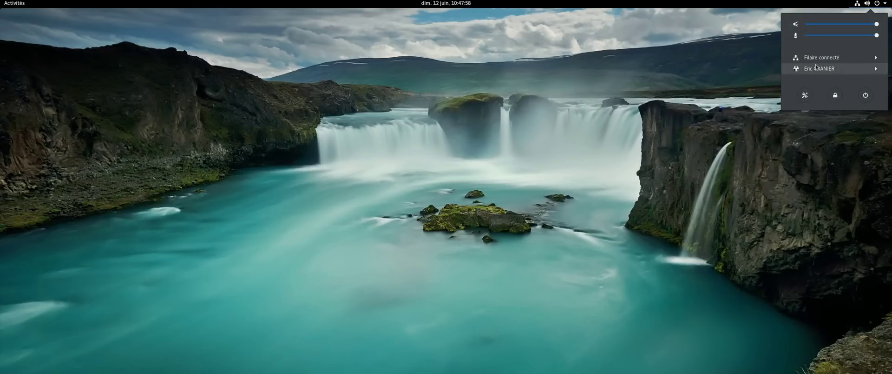
pyautogui.click(805, 95)
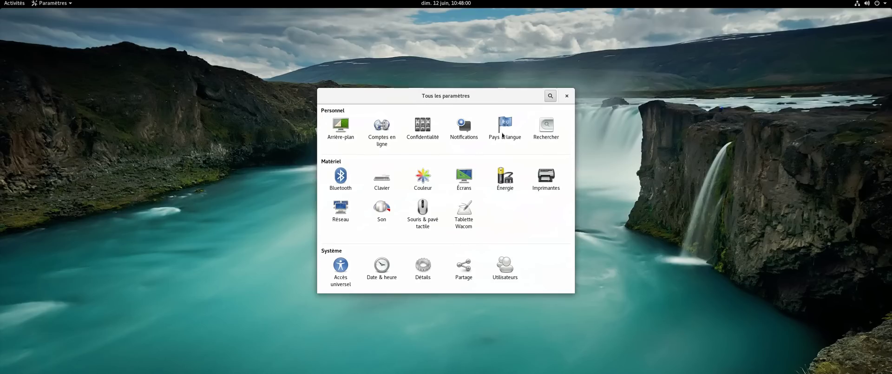
pyautogui.moveTo(509, 91); pyautogui.dragTo(453, 95)
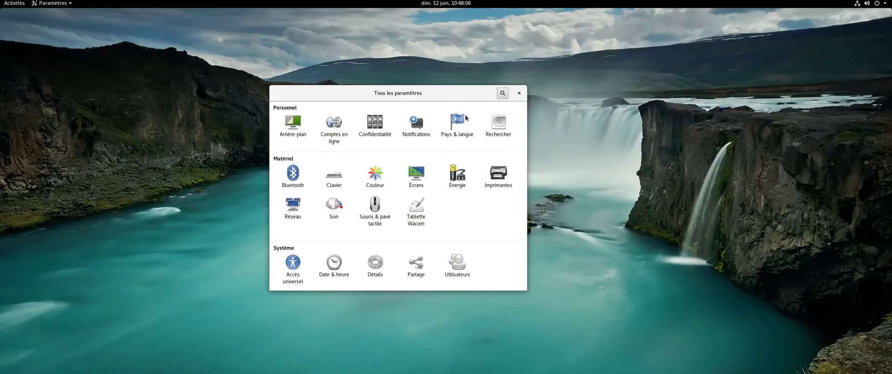
# View the Pays & langue settings and the Imprimantes settings, returning to the settings overview after each
pyautogui.click(459, 131)
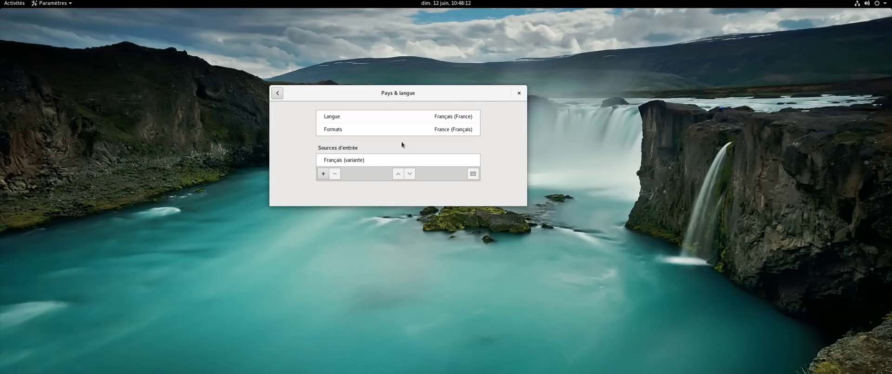
pyautogui.click(278, 94)
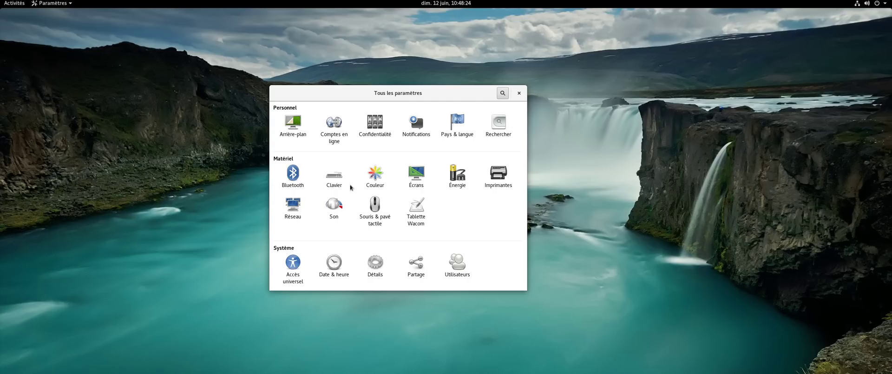
pyautogui.click(506, 176)
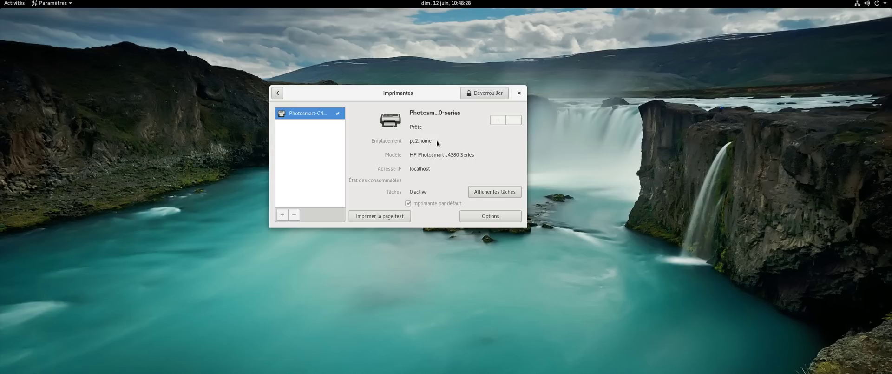
pyautogui.click(278, 93)
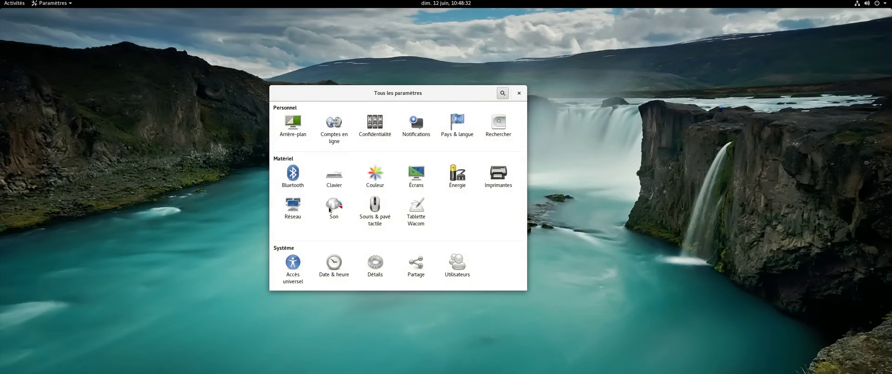
# View the output and input pages of the Son settings, return to the settings overview and close it
pyautogui.click(338, 210)
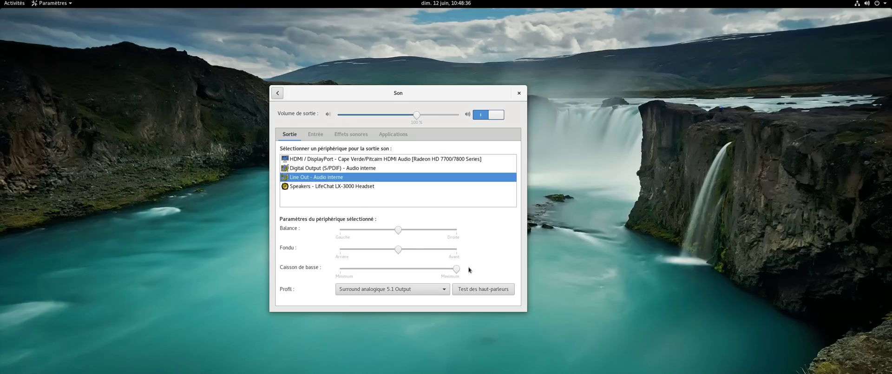
pyautogui.click(320, 134)
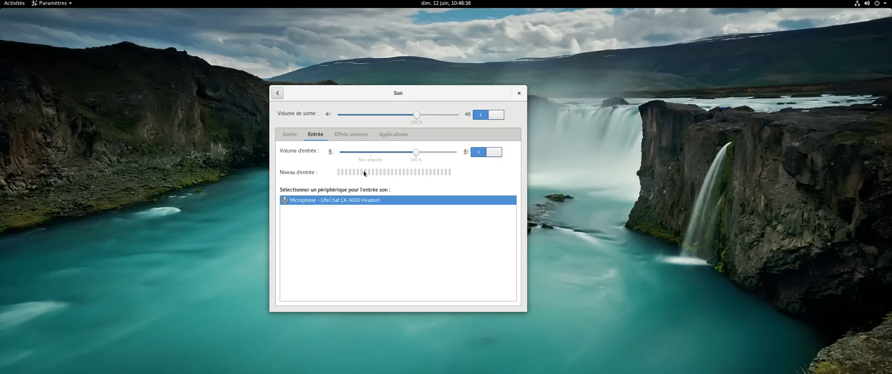
pyautogui.click(282, 94)
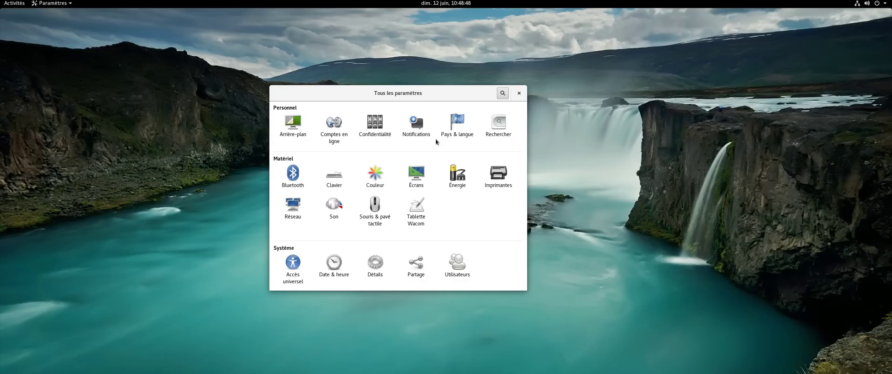
pyautogui.click(519, 93)
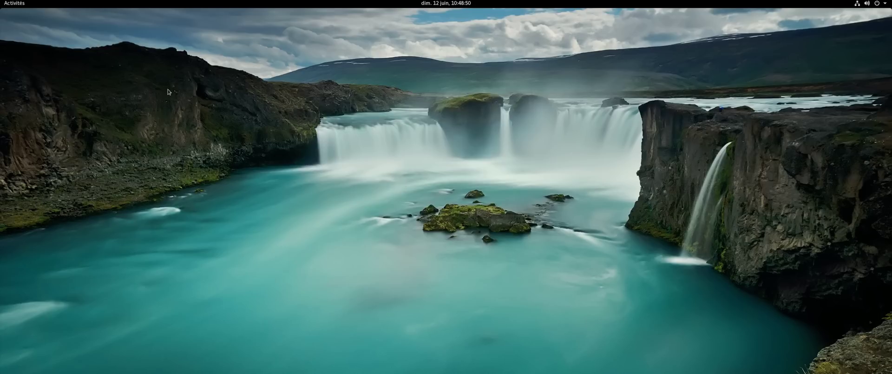
# Switch to the first workspace, bring up the terminal running recordmydesktop and move its window slightly down and to the right
pyautogui.press('super')
pyautogui.click(336, 121)
pyautogui.press('super')
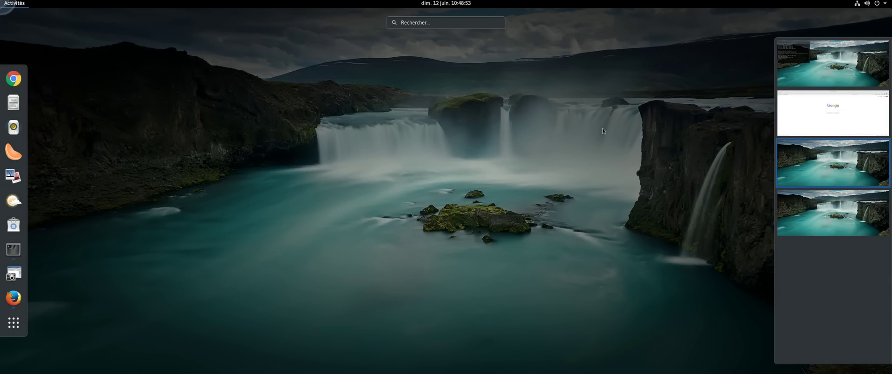
pyautogui.click(829, 68)
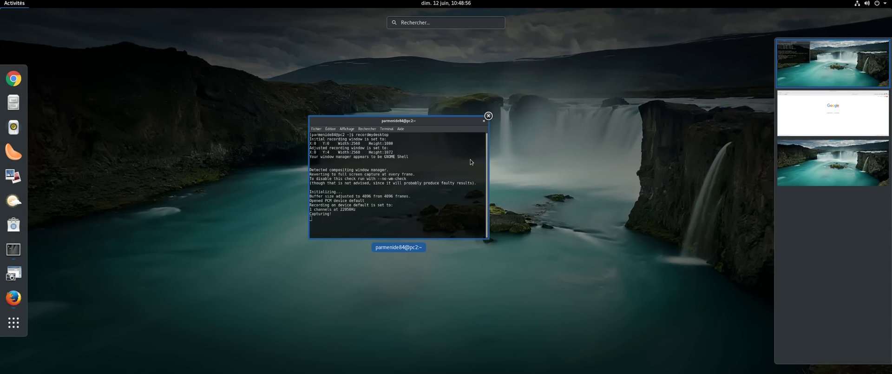
pyautogui.click(471, 162)
pyautogui.moveTo(194, 23); pyautogui.dragTo(266, 68)
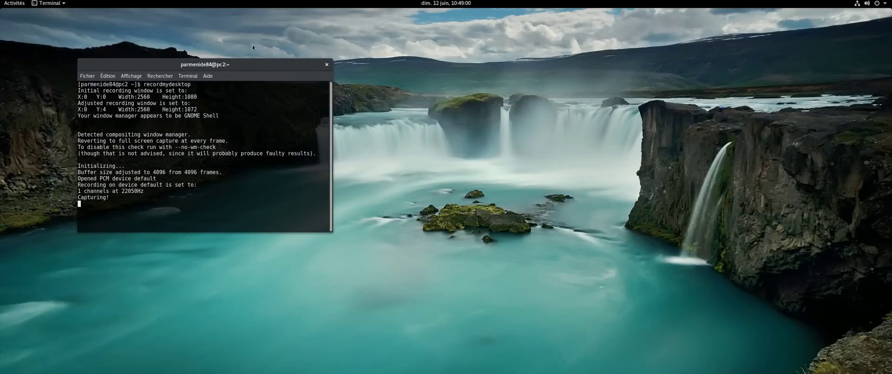